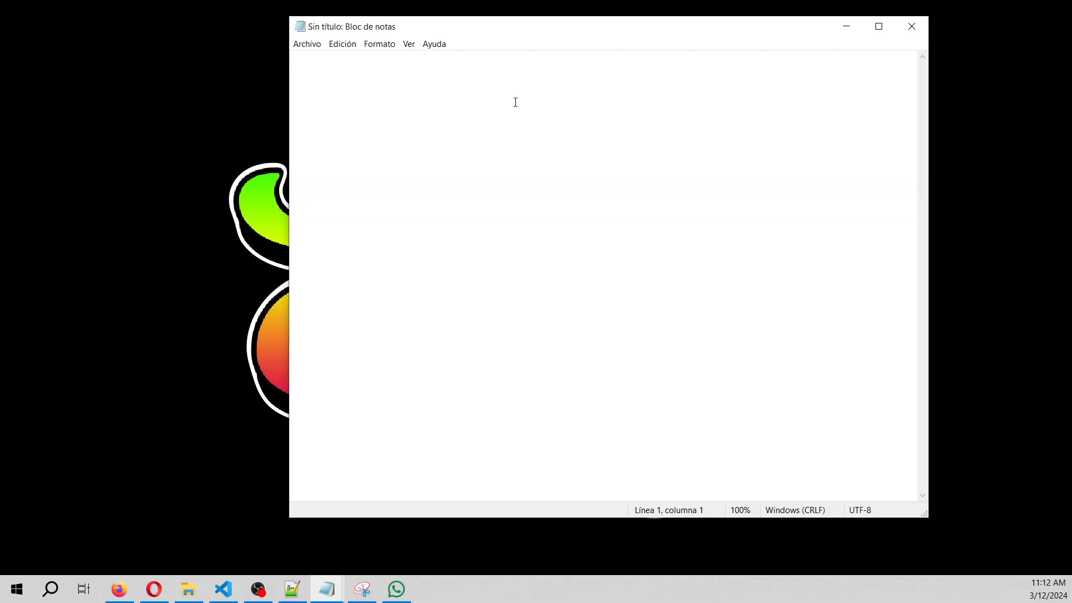
Type the title line 'TITLE Reaction of rain water with NaCl and Calcite'.
text(TITLE )
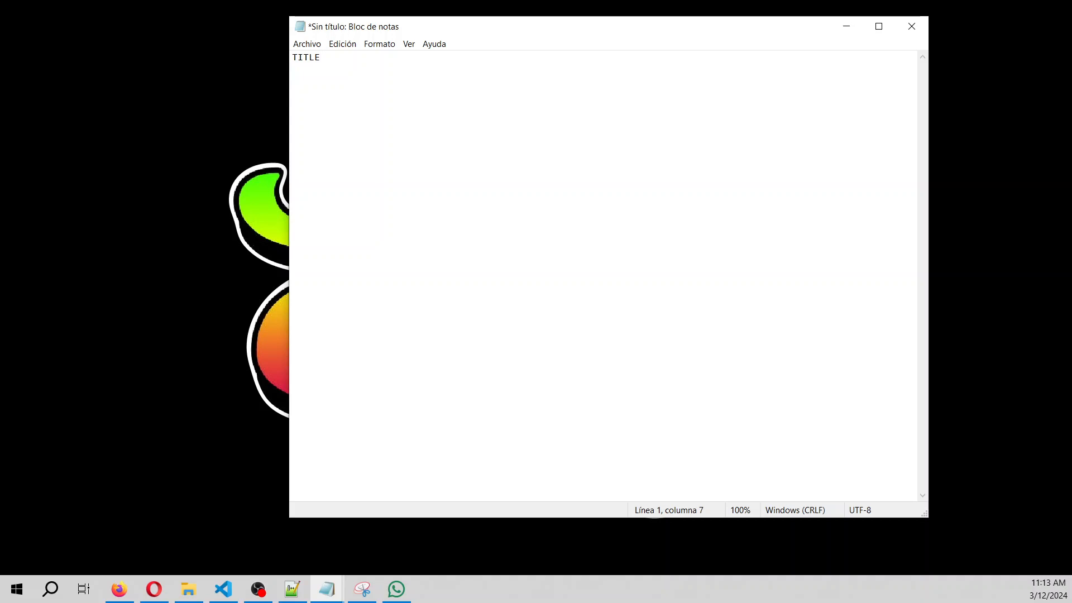
text(Reaction of rain water with NA)
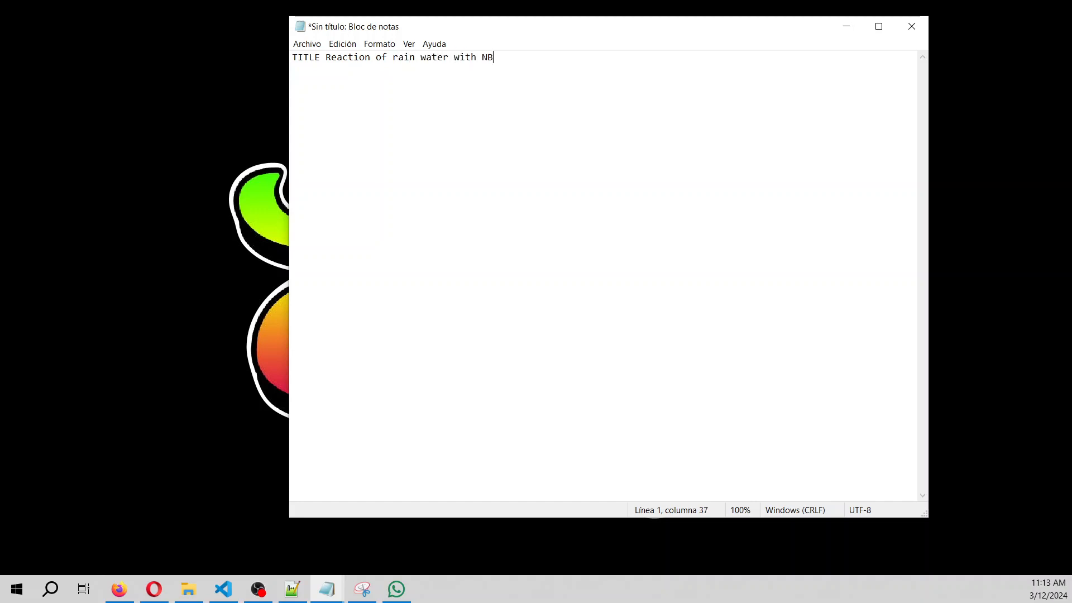
key(BackSpace)
text(aCl and Can)
text(n)
key(BackSpace)
key(BackSpace)
text(lcite)
key(Return)
Start SOLUTION 1 with indented lines 'units mg/L' and 'pH 4.5'.
text(S)
key(BackSpace)
text(SOLUTION !)
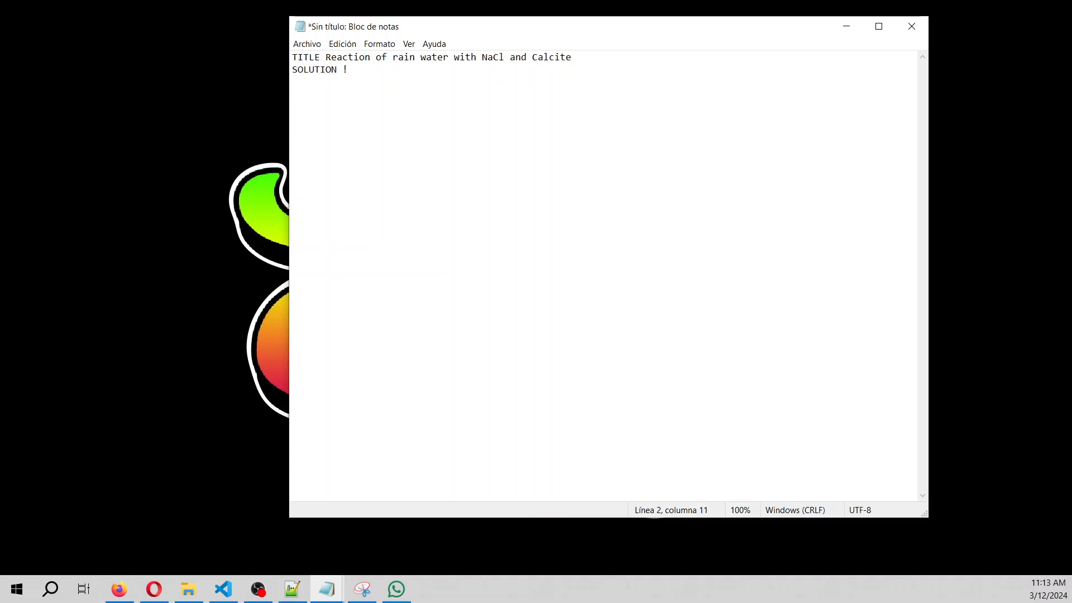
key(BackSpace)
text(1 )
text(    units )
text(mg)
text(/)
text(L)
key(Return)
text(pH    4.5)
key(Return)
ctrl+scroll(591, 173, up, 2)
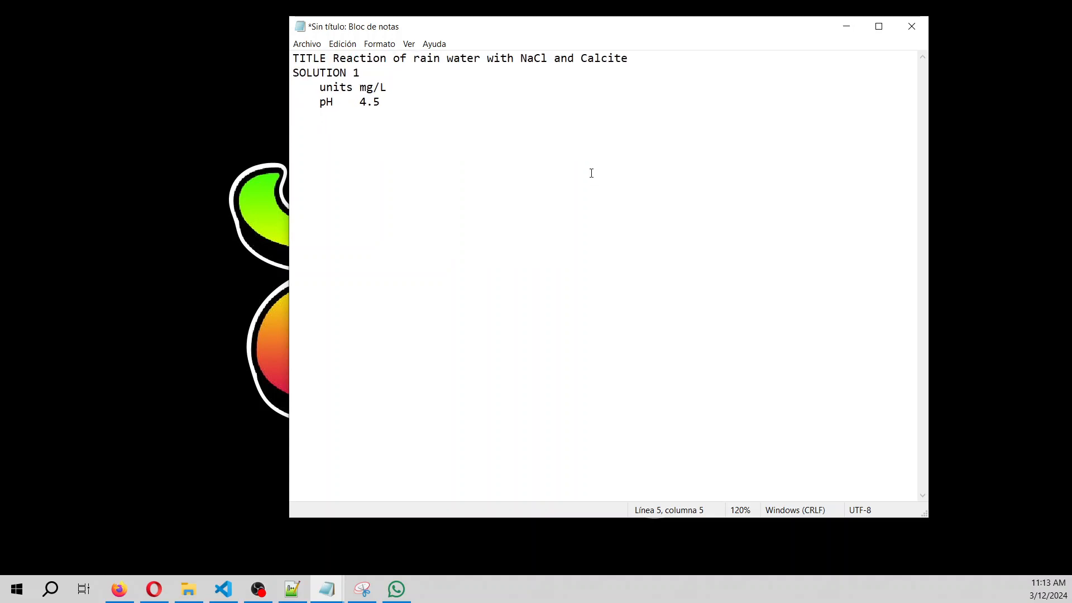
Add the lines temp 25 and Ca 0.384 to SOLUTION 1.
text(temp   25)
key(Return)
text(Ca    0.384)
key(Return)
text(C)
key(BackSpace)
Add Mg 0.043, Na 0.141, K 0.036, Cl 0.236 and 'C(4) 0.1 CO2(g) -3.5'.
text(Mg    )
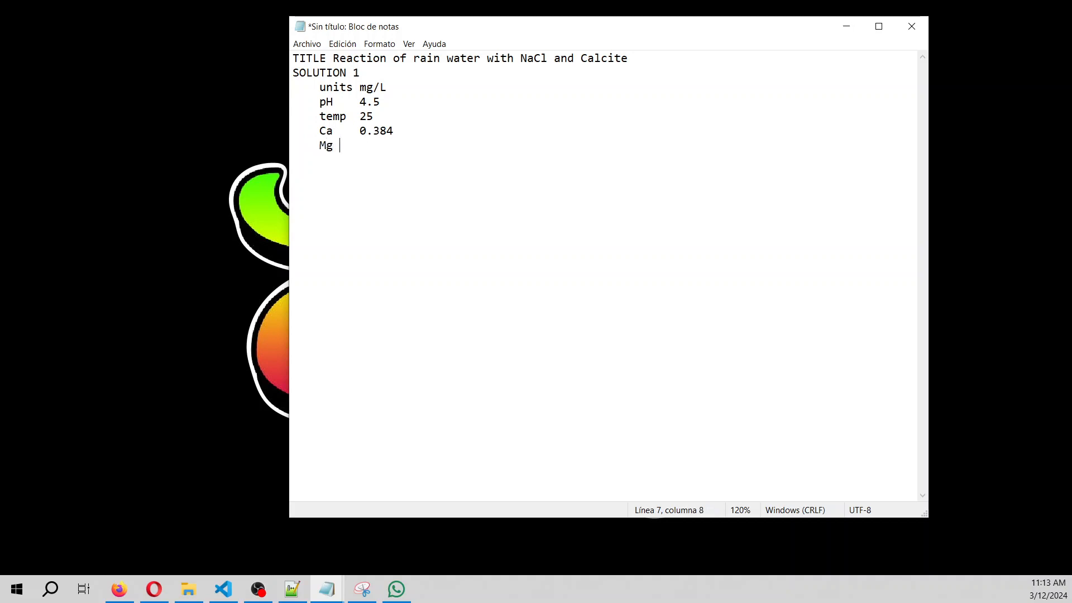
text(0.0)
text(43 )
text(    Na)
text(    0.)
text(141 )
text(    K     )
text(0.036)
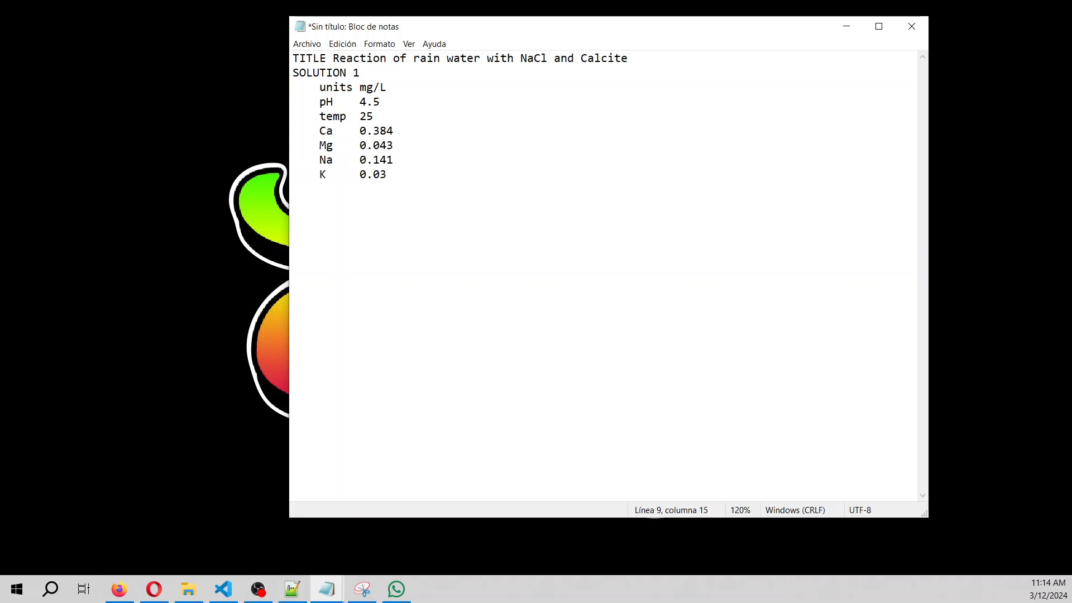
key(Return)
text(Cl    0.236)
key(Return)
text(C)
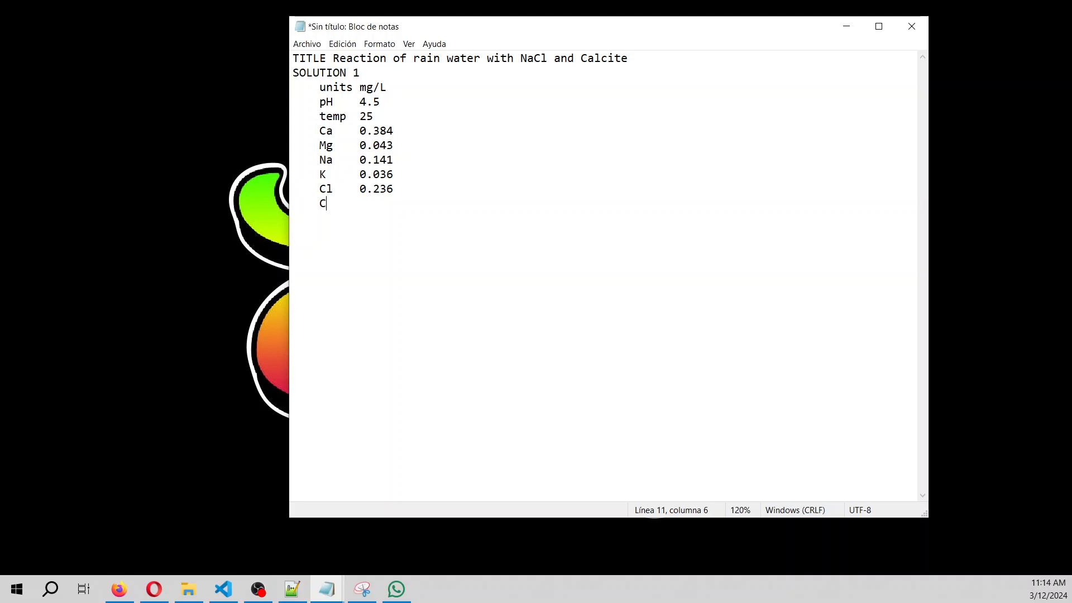
text((4)  0.1 CO2(g))
text(-3.5)
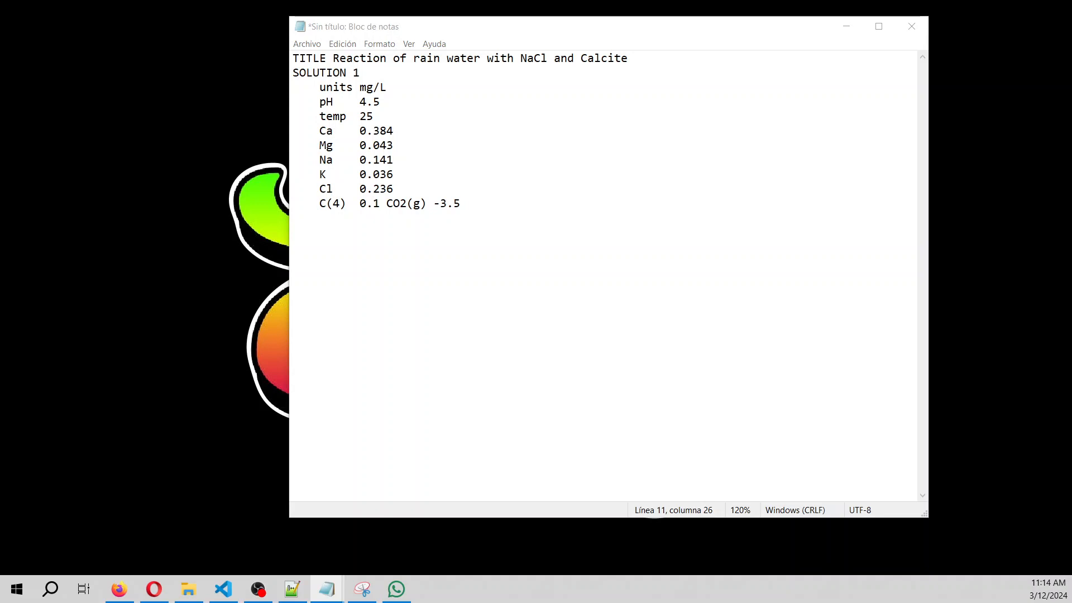
Add the sulfate line S(6) 1.3 to SOLUTION 1.
click(477, 199)
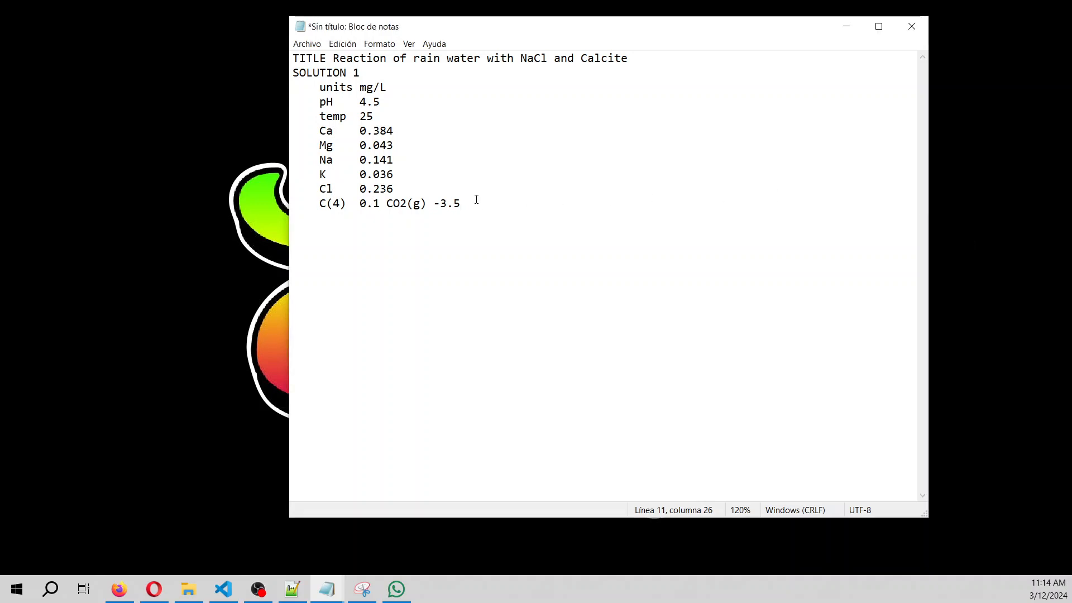
key(Return)
text(S()
text(6)
key(BackSpace)
text(6)
key(BackSpace)
text(6)  1.3)
Add N(-3) 0.203 and N(5) 0.237, then begin 'REACTION 1' with Na.
key(Return)
text(N(-3) 0.230)
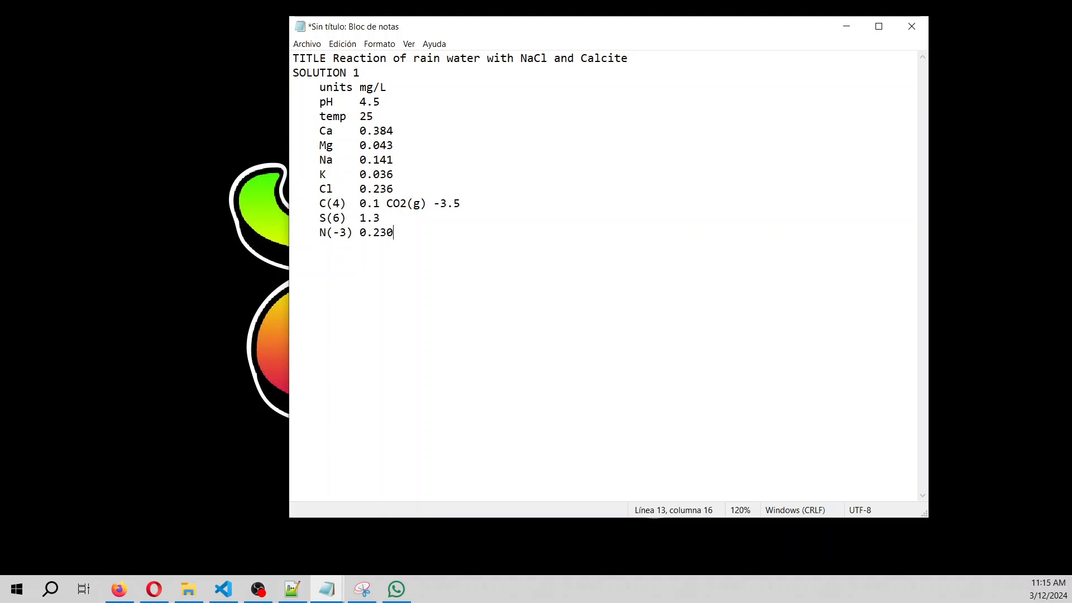
key(BackSpace)
key(BackSpace)
text(03)
key(Return)
text(N(5)  0.237REACTION)
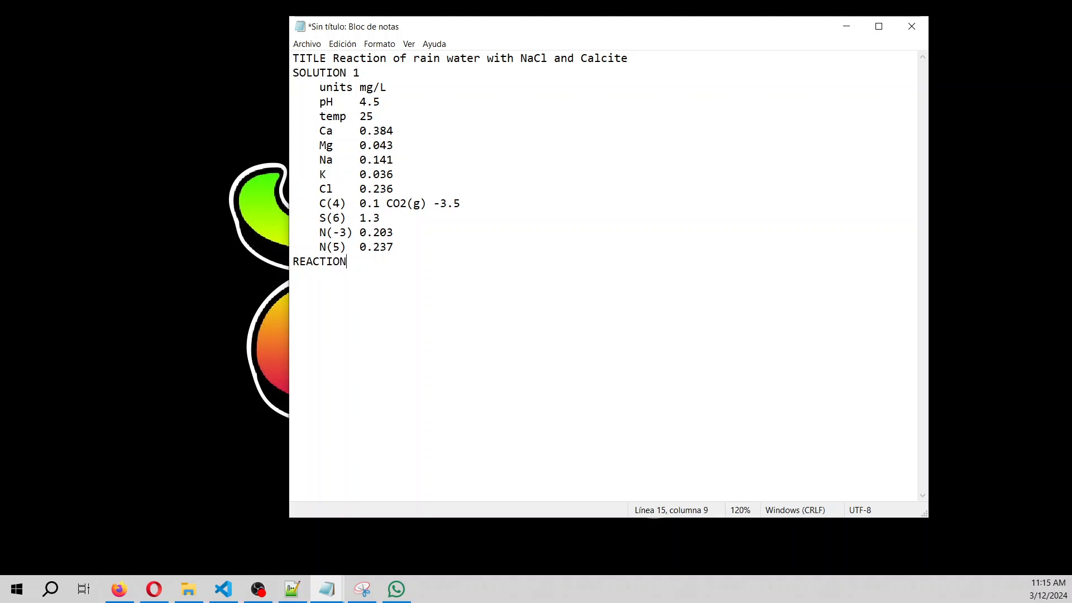
text( 1 Na)
List the reactants NaCl 2.0 and Calcite 0.001 under REACTION 1.
key(BackSpace)
text(aCl  )
text(2.0)
text(Calcit)
text(e )
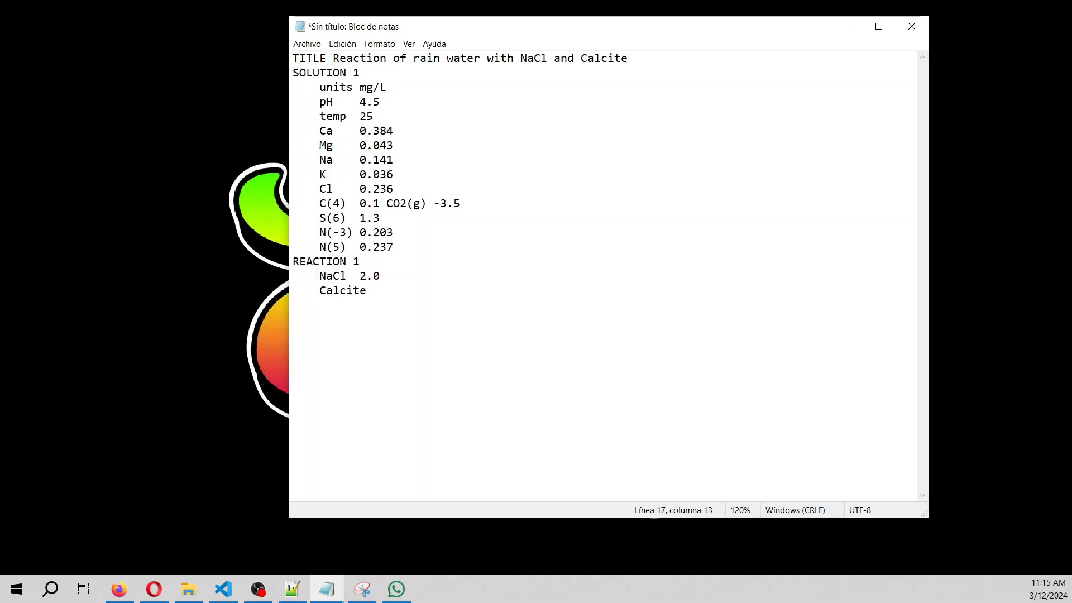
text(0.001)
key(Return)
Add the reaction steps '0.25 0.5 0.75 1.0 moles' and close the script with END.
text(0.25)
key(ctrl+g)
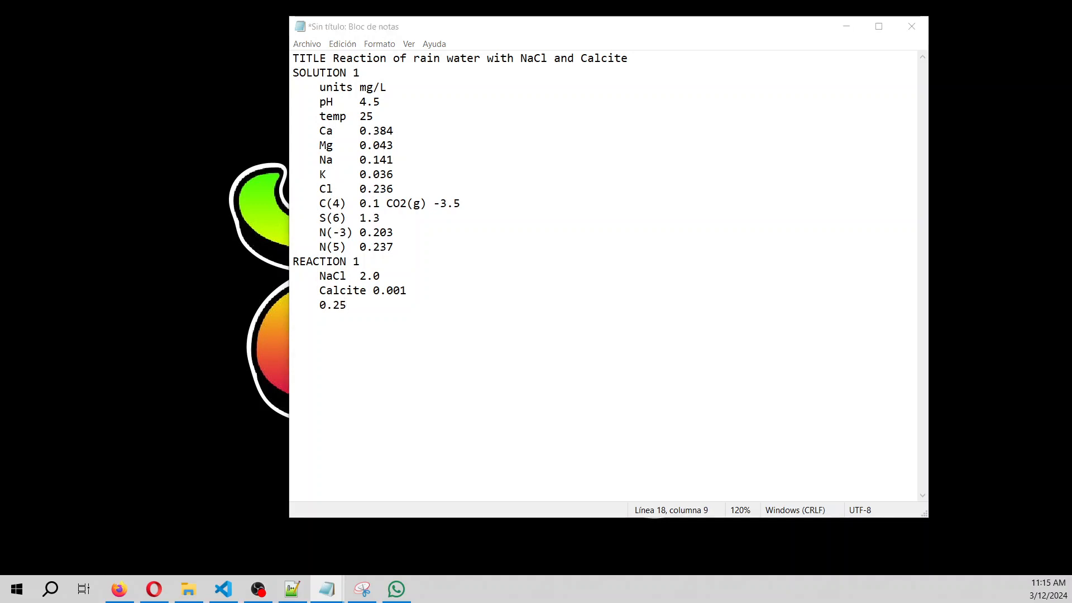
click(343, 320)
text(0.)
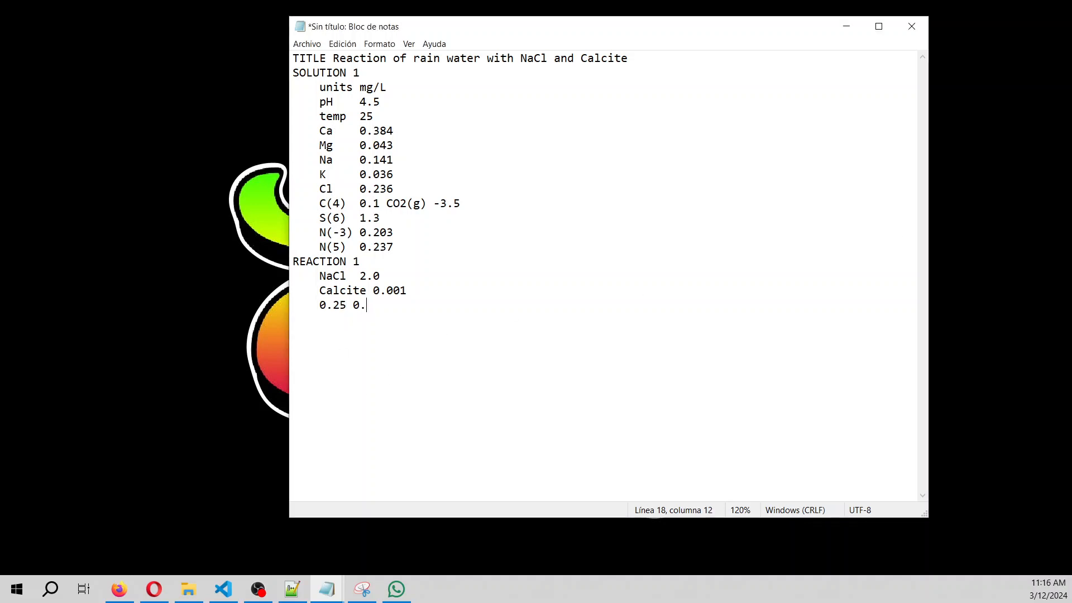
text(5 0.75 1.0 moles)
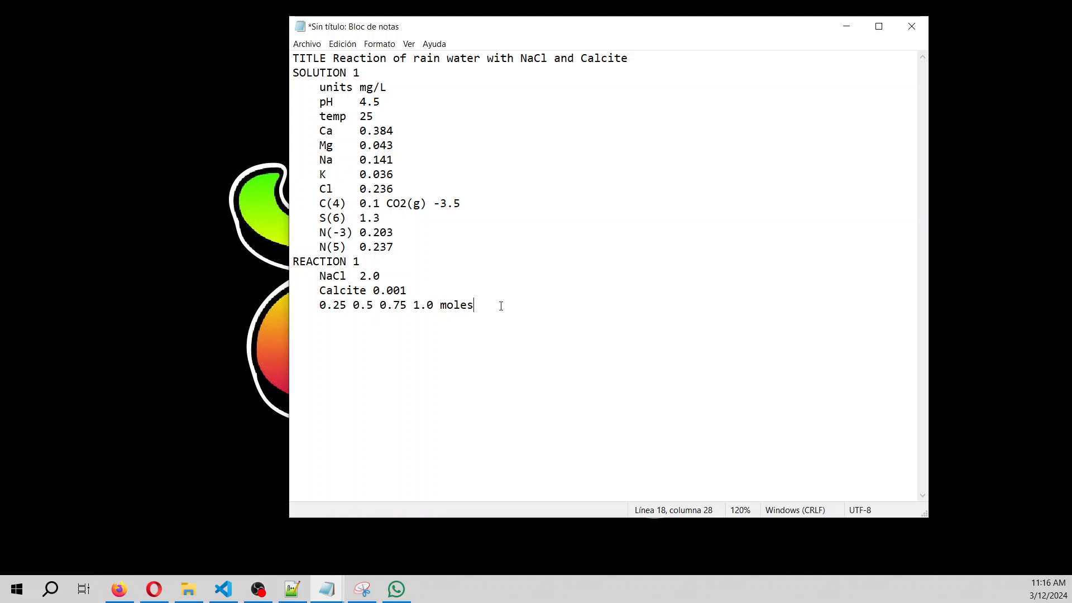
key(Return)
text(END)
Save the script as rainWaterReaction.in with file type All files, then close Notepad.
key(ctrl+s)
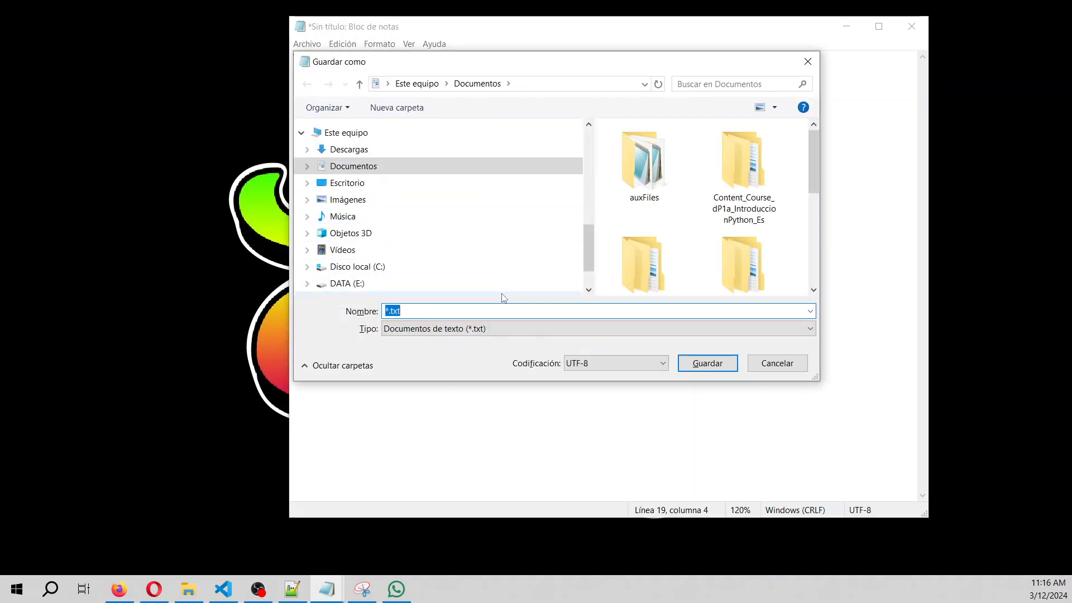
click(481, 328)
click(472, 342)
key(Down)
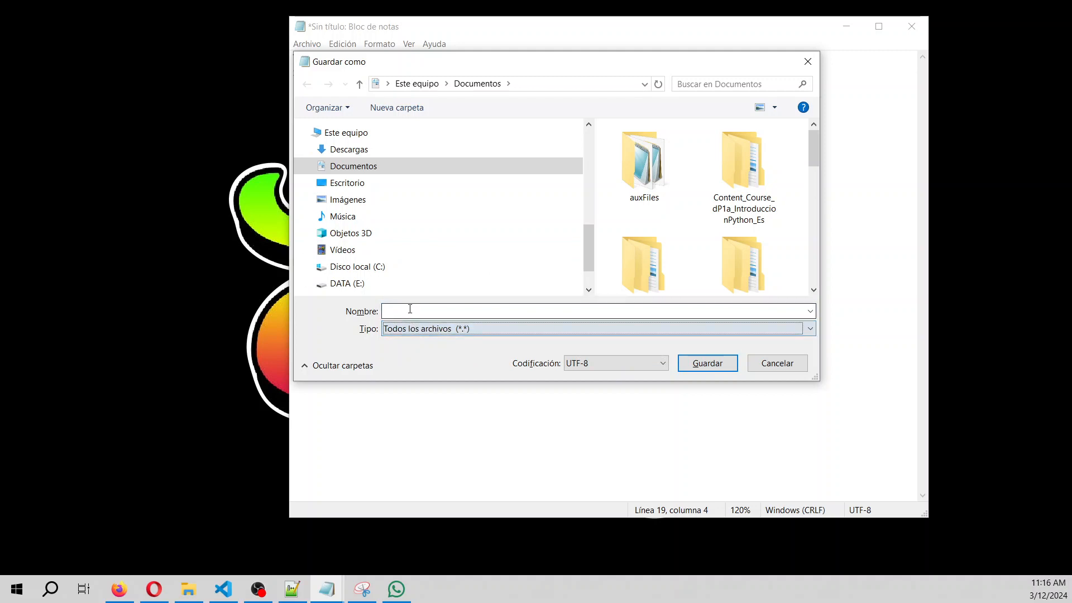
click(410, 309)
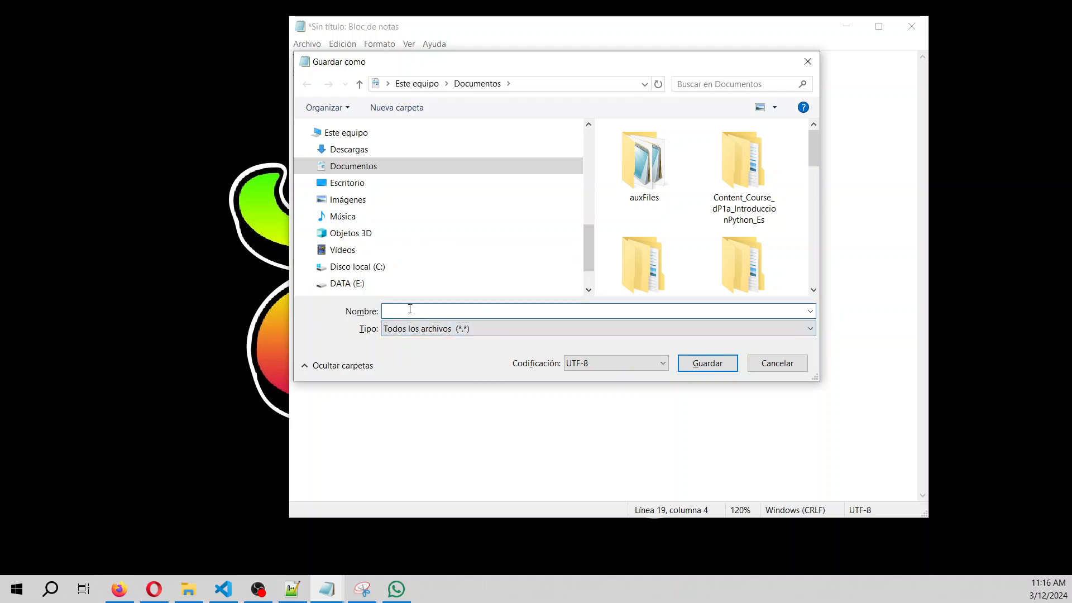
text(rainWaterReaction.in)
key(Return)
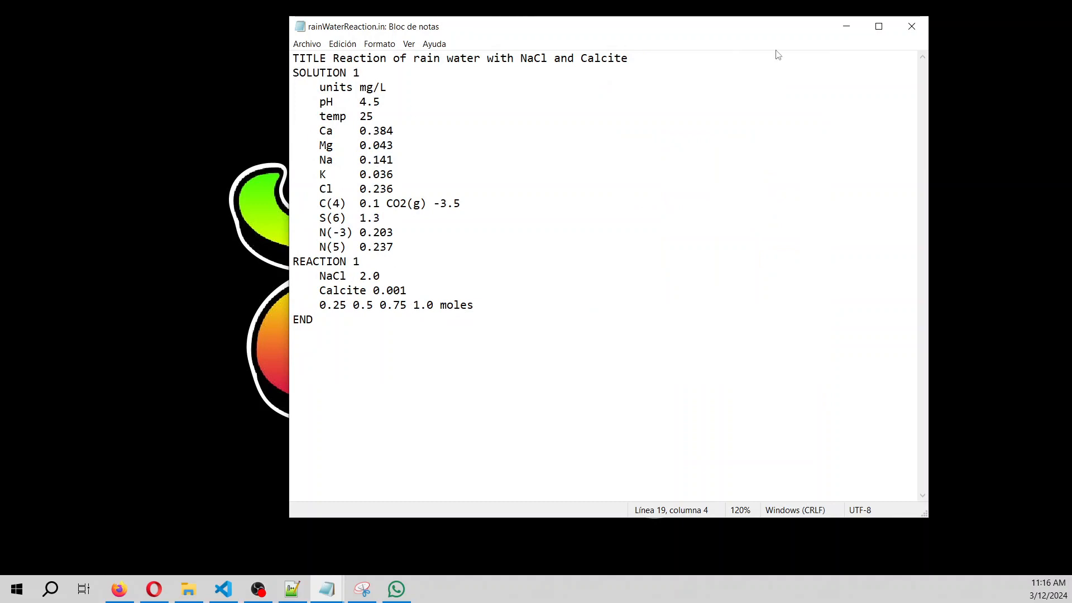
click(912, 26)
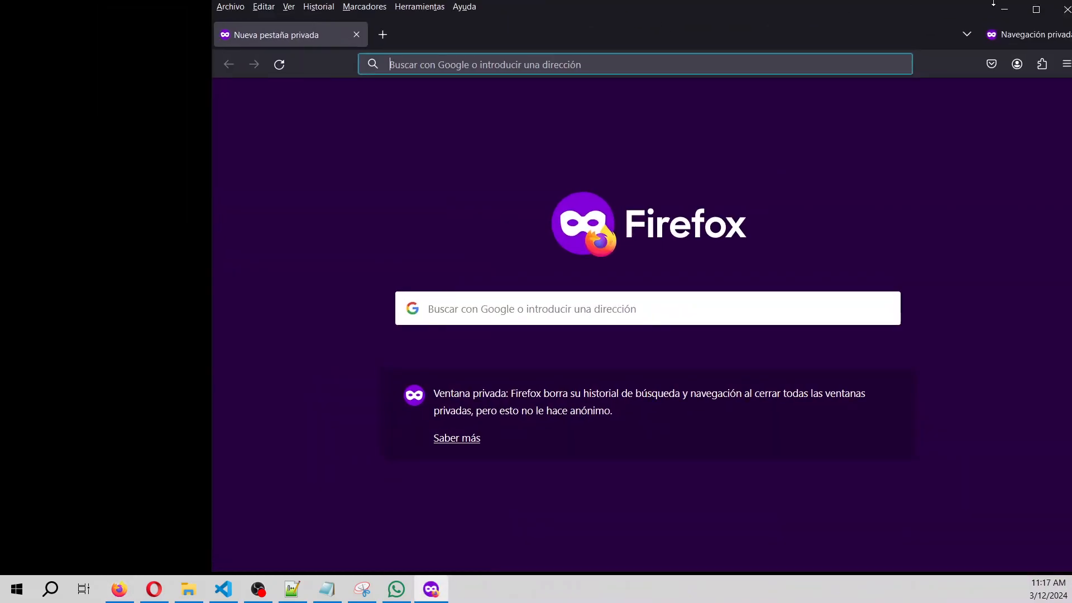
Go to aquifer.hatarilabs.com in Firefox.
click(1036, 9)
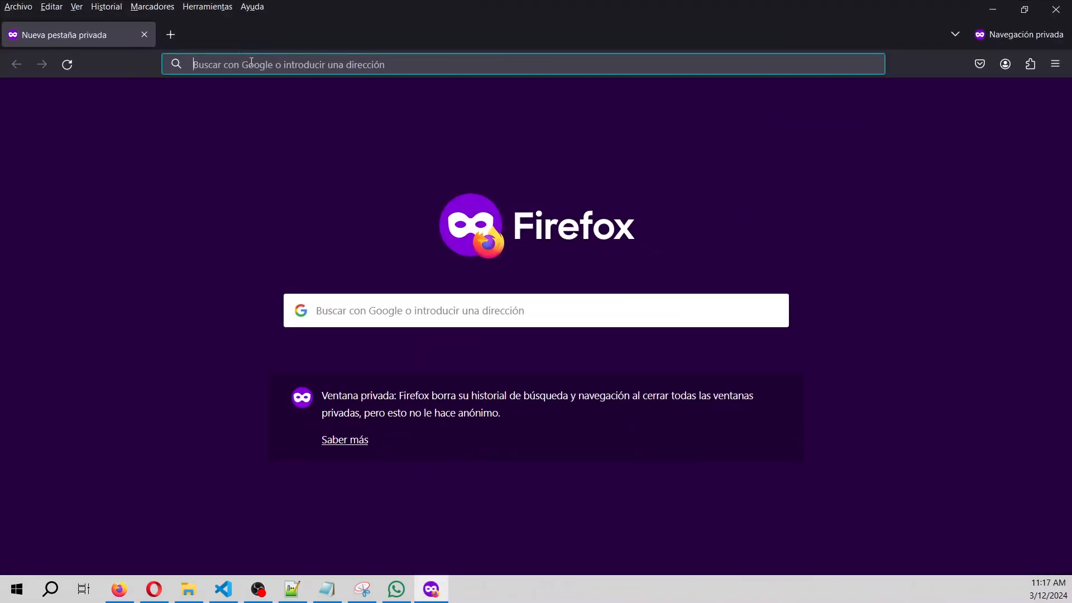
text(aquif)
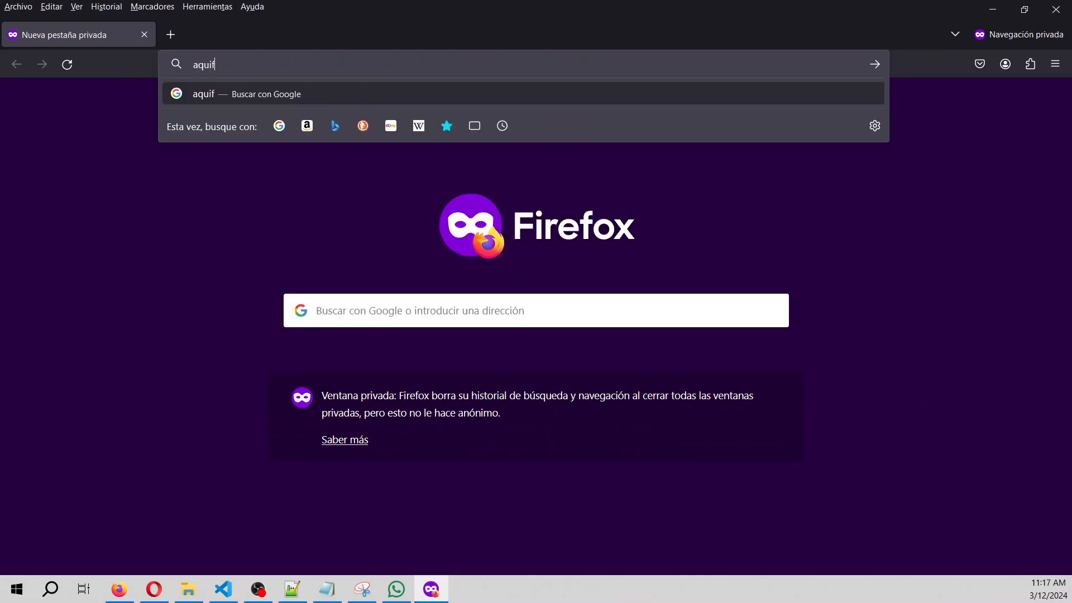
text(er.hatarilabs.com)
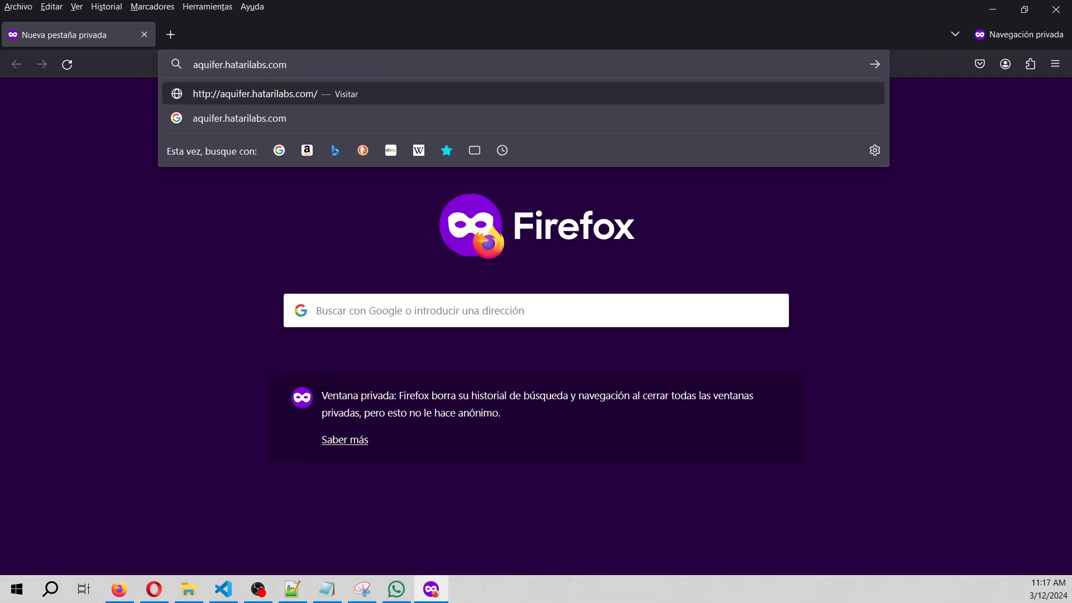
key(Return)
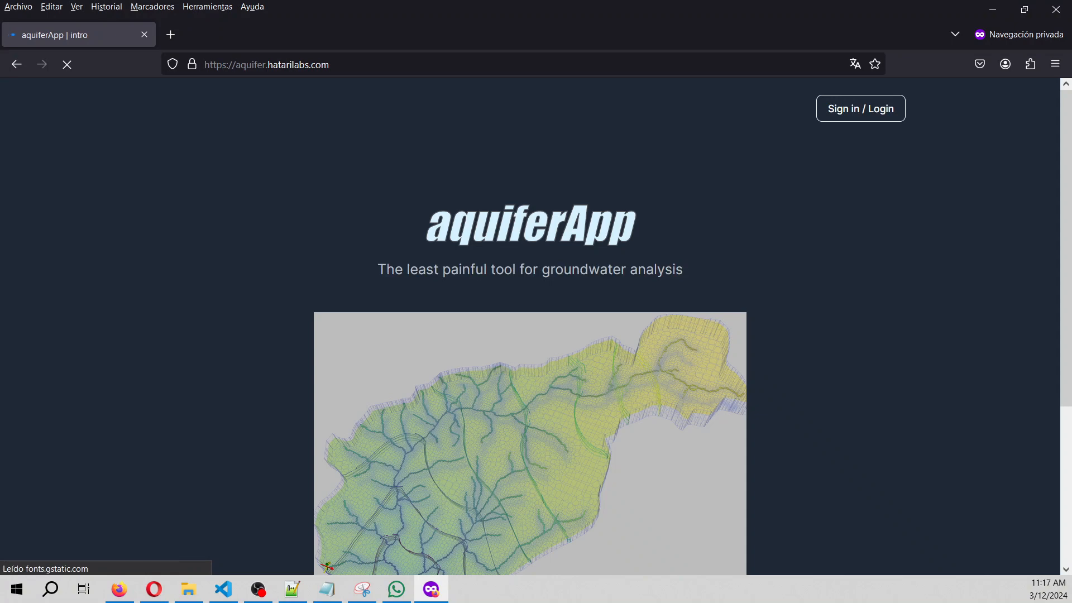
Sign in to aquiferApp through Hatarilabs using the account e-mail and password.
click(864, 106)
click(523, 431)
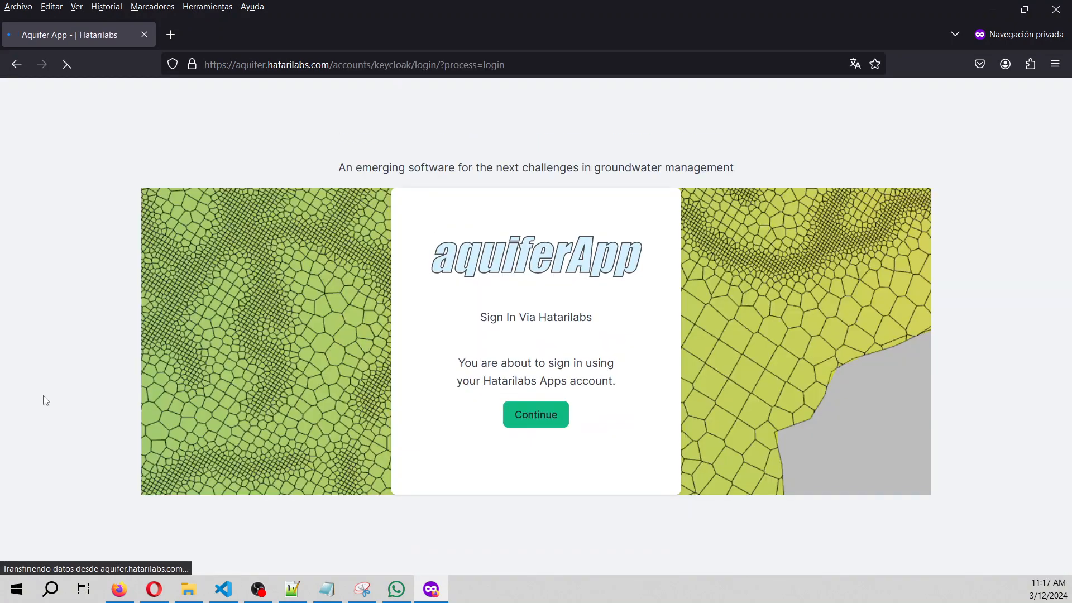
click(536, 415)
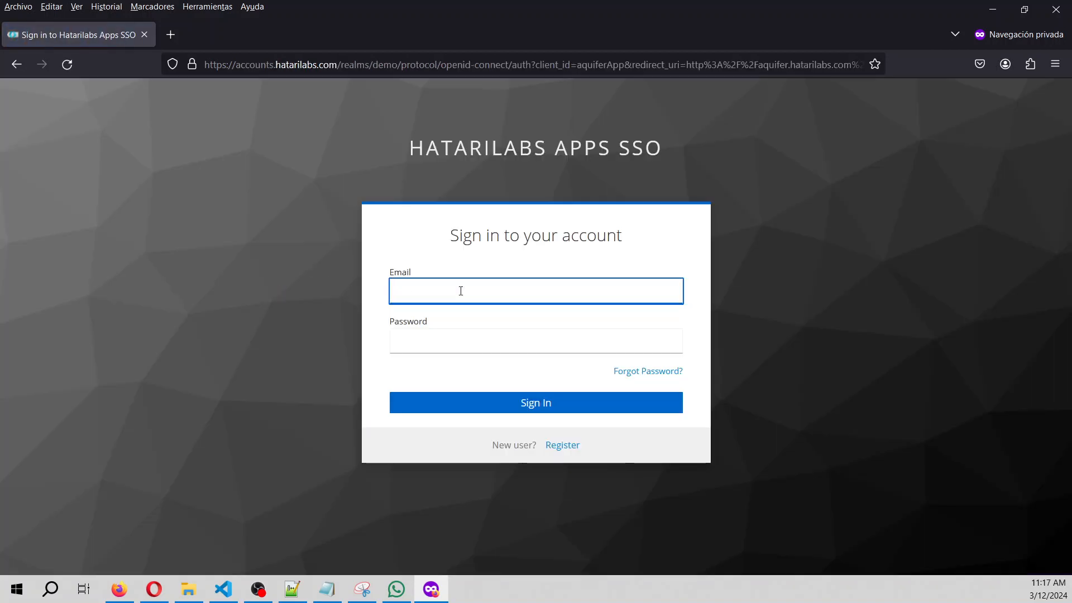
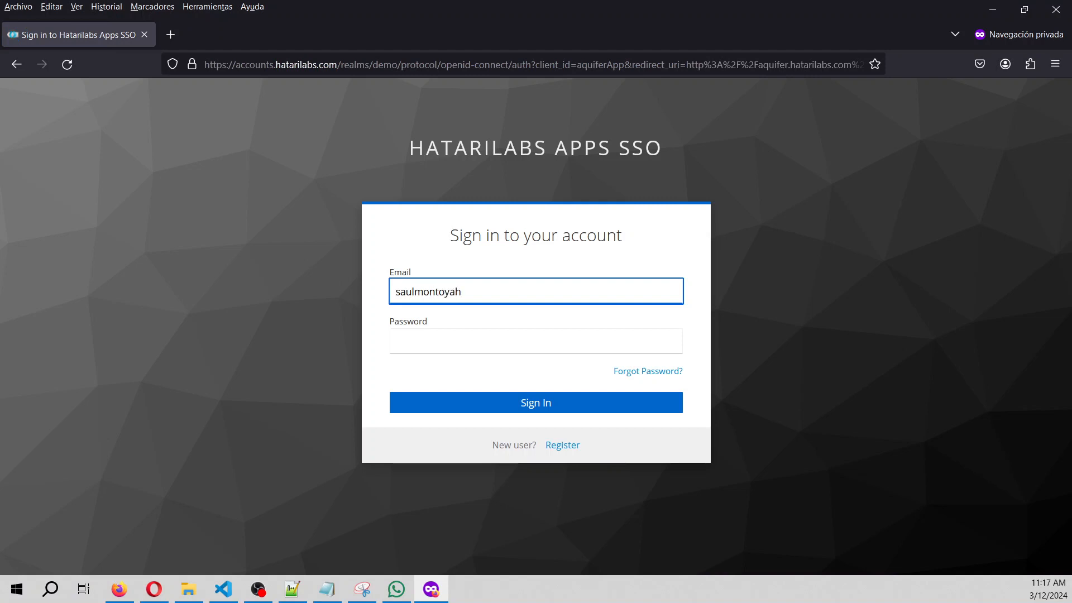
key(Tab)
text(••••••••••)
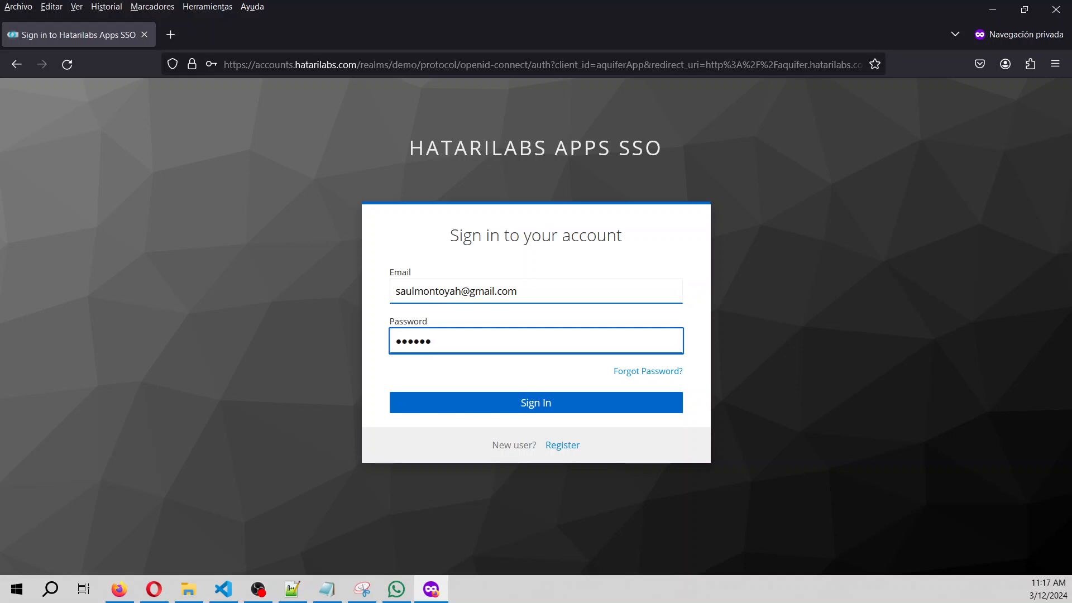
key(Return)
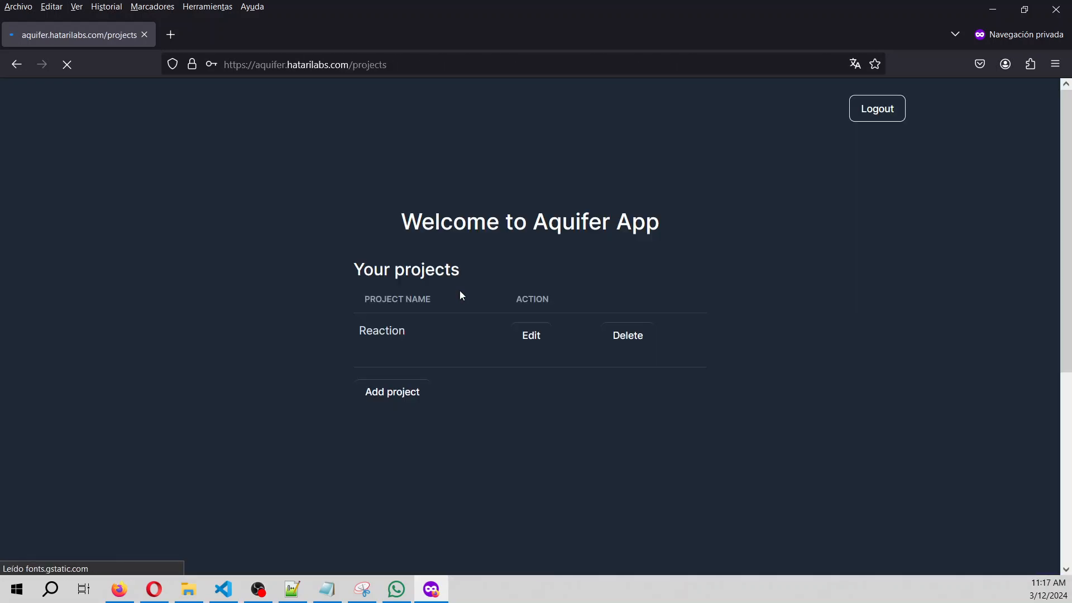
Delete the old Reaction project and add a new project 'Reaction' described 'Rain Watter'.
click(608, 335)
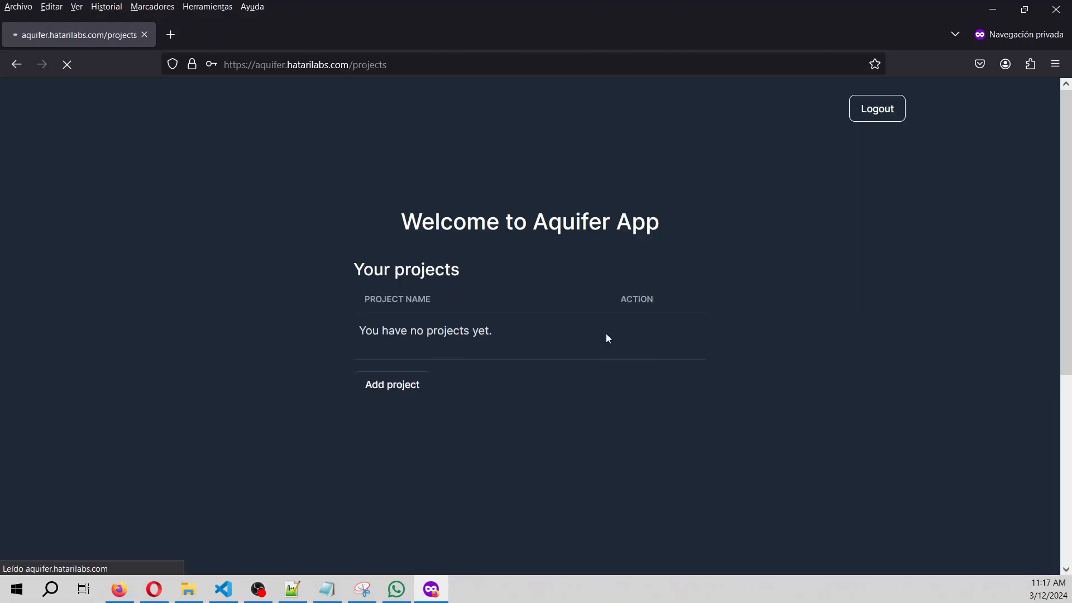
click(371, 395)
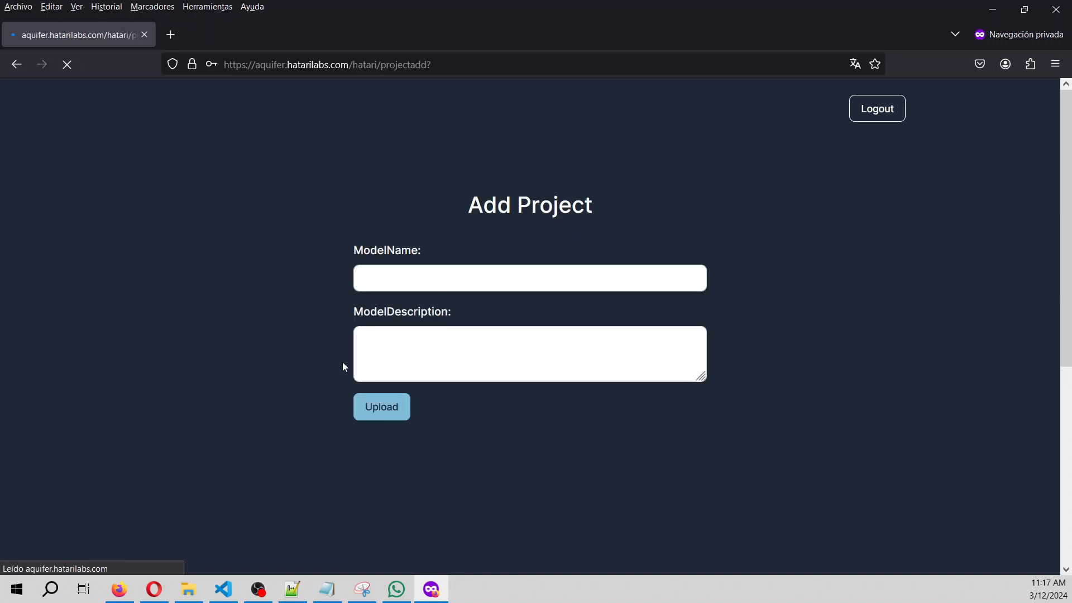
click(446, 269)
text(Reaction)
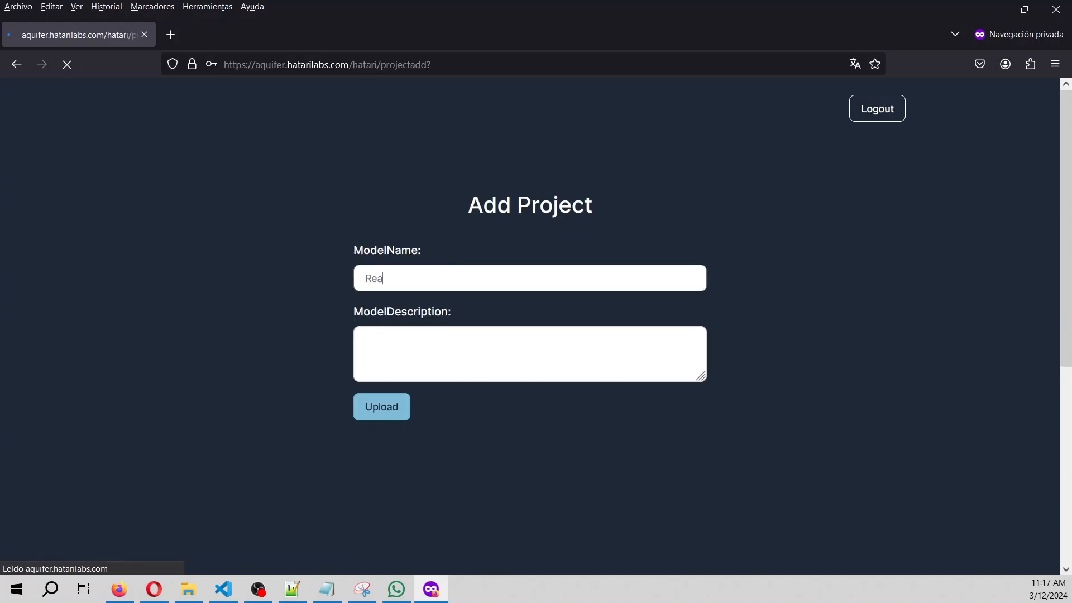
key(Tab)
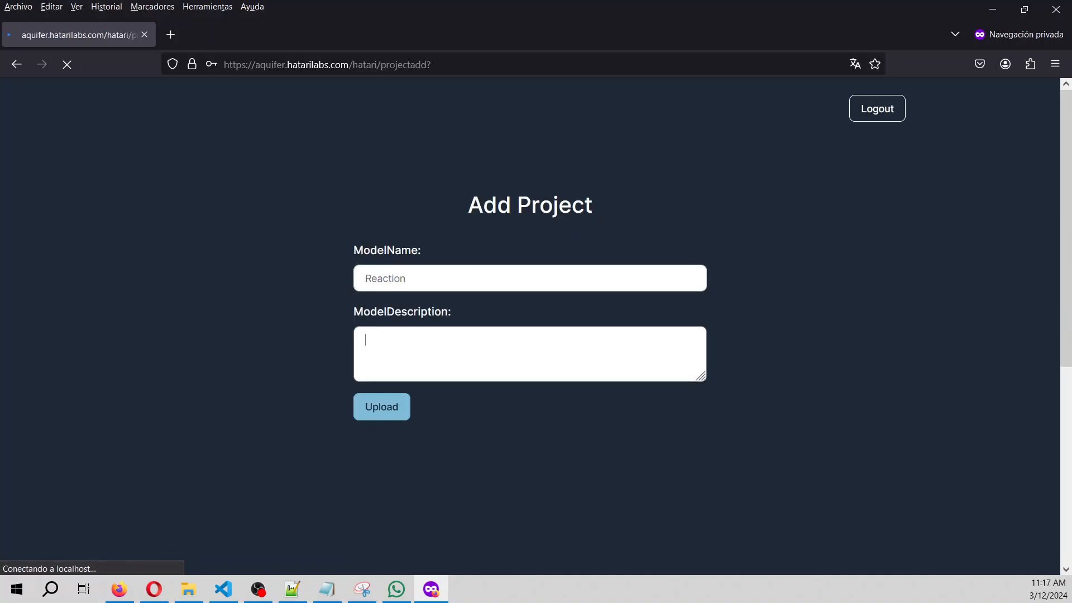
text(Rain Wa)
text(t)
text(ter)
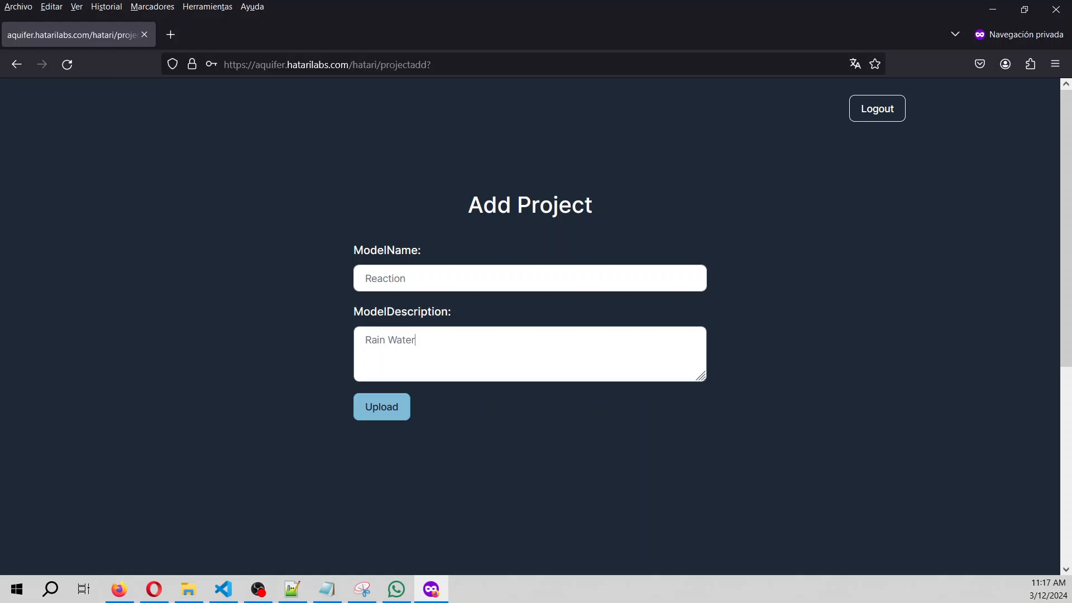
click(397, 409)
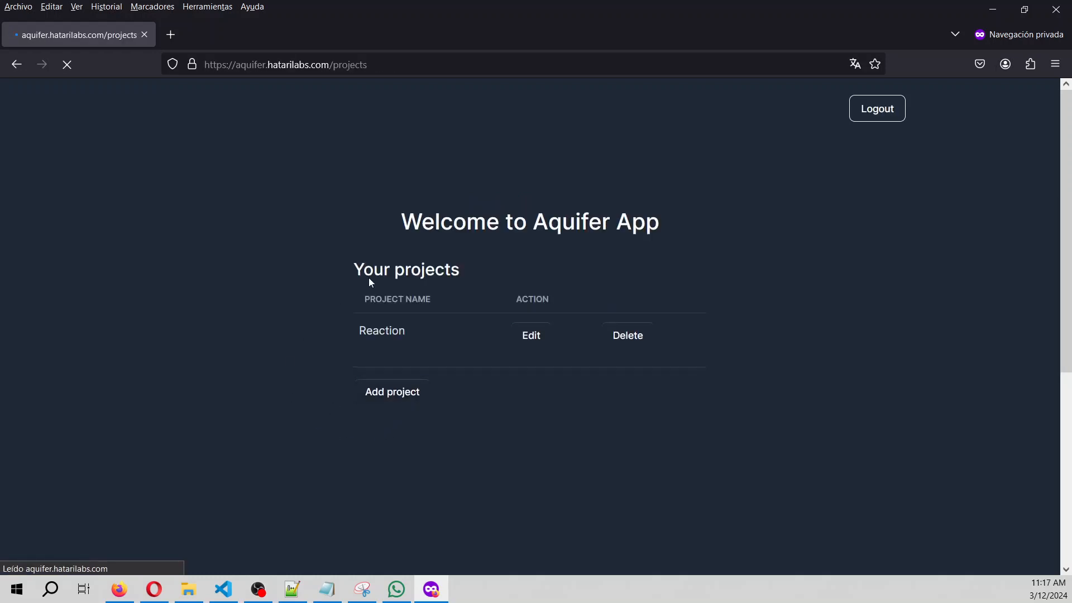
Open the Reaction project's Phreeqc module and upload rainWaterReaction.in from Documentos.
click(534, 342)
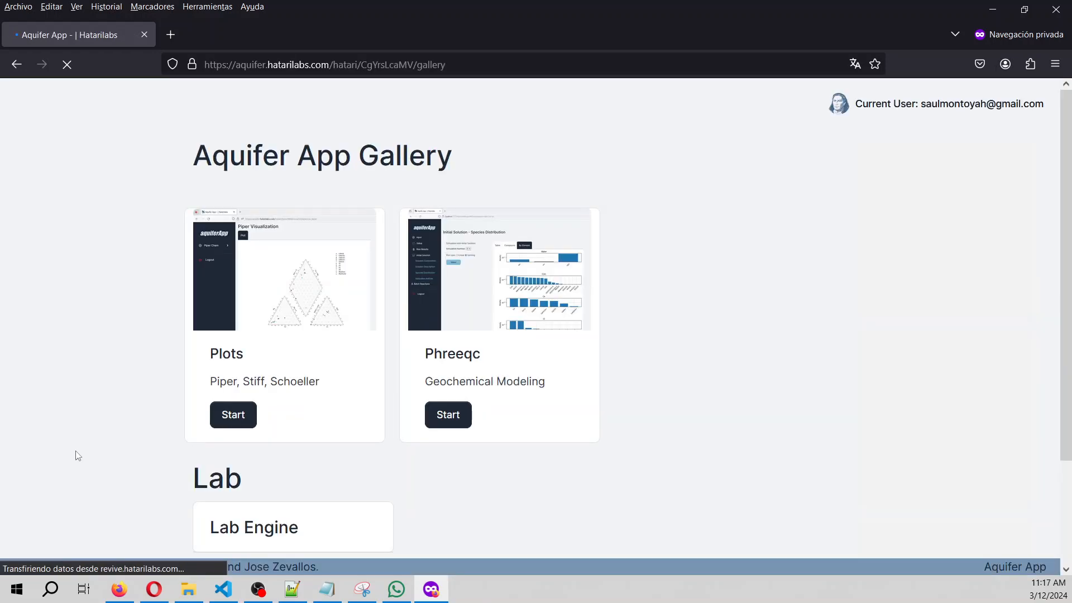
click(462, 419)
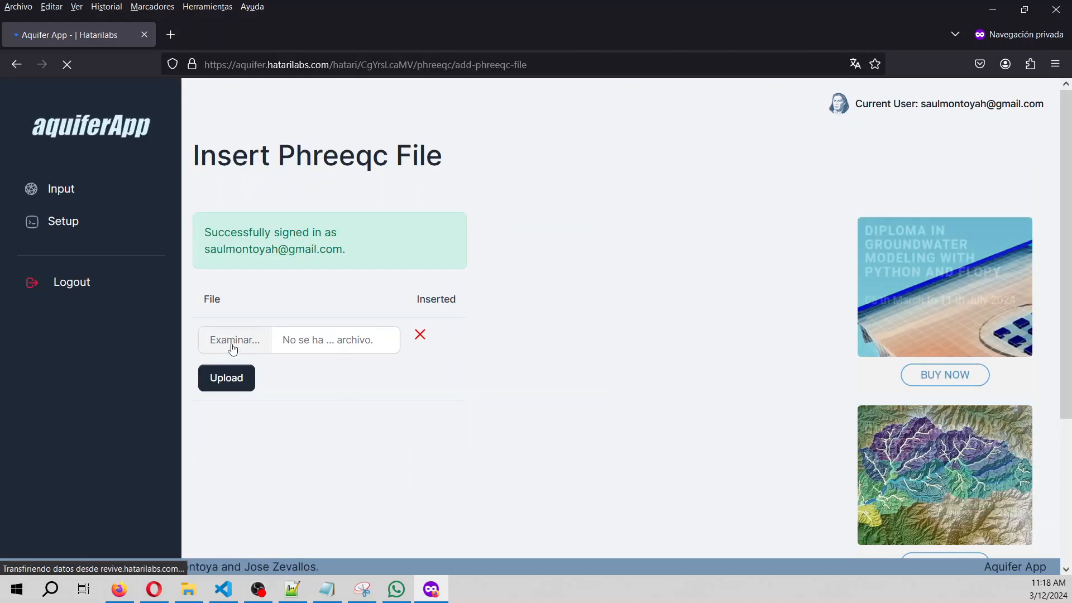
click(233, 341)
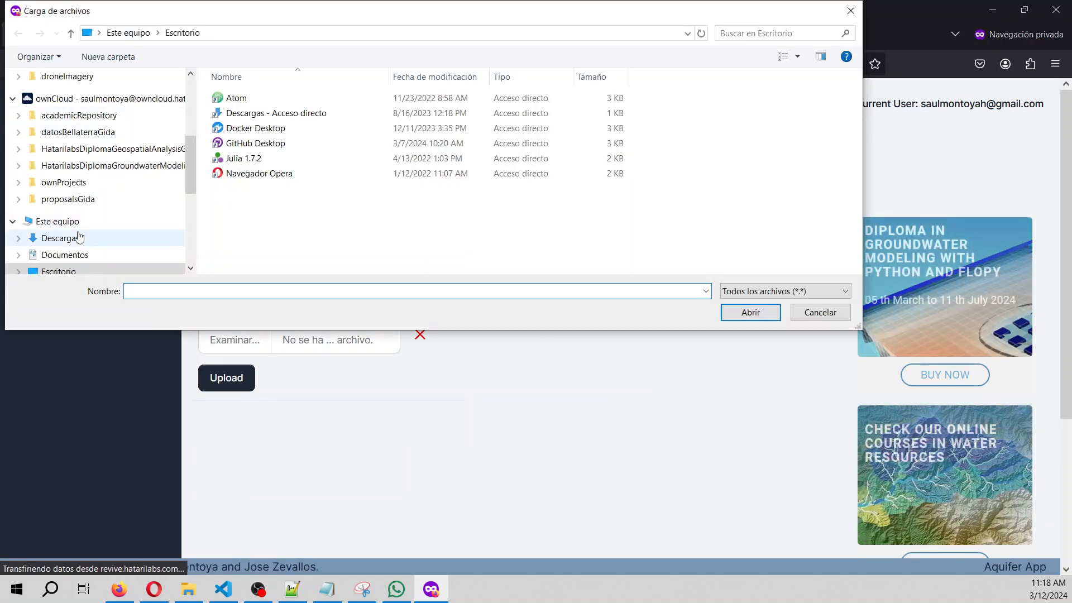
click(79, 237)
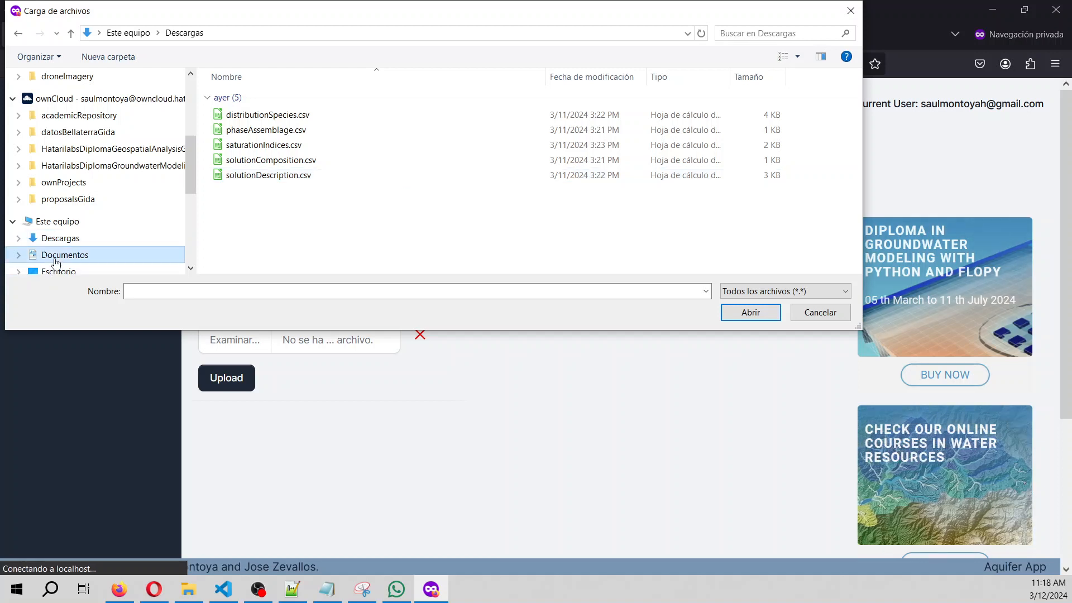
click(56, 258)
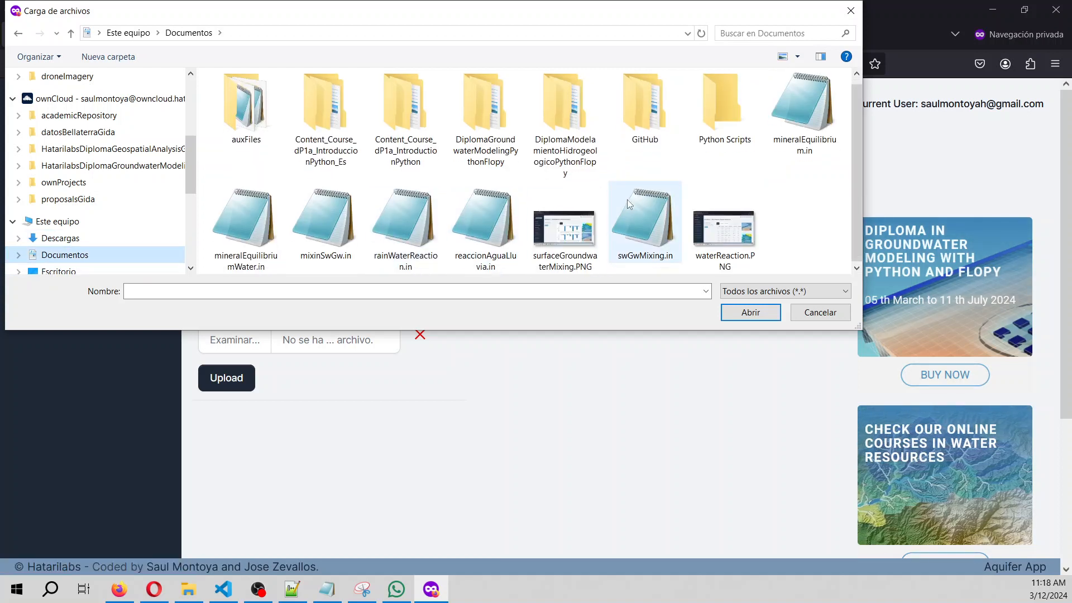
double_click(394, 266)
click(232, 378)
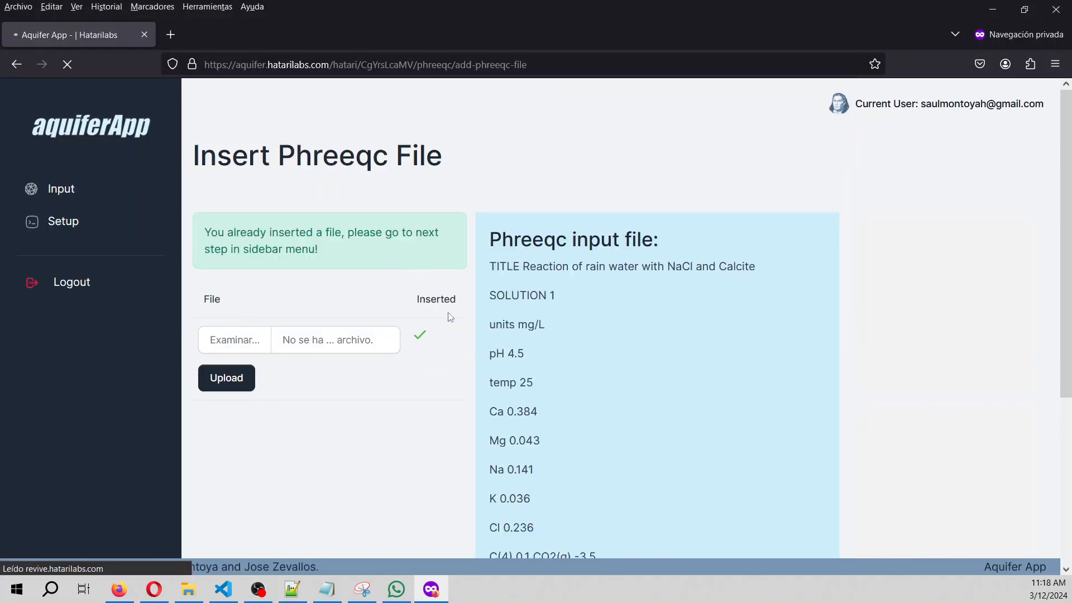
scroll(642, 265, down, 2)
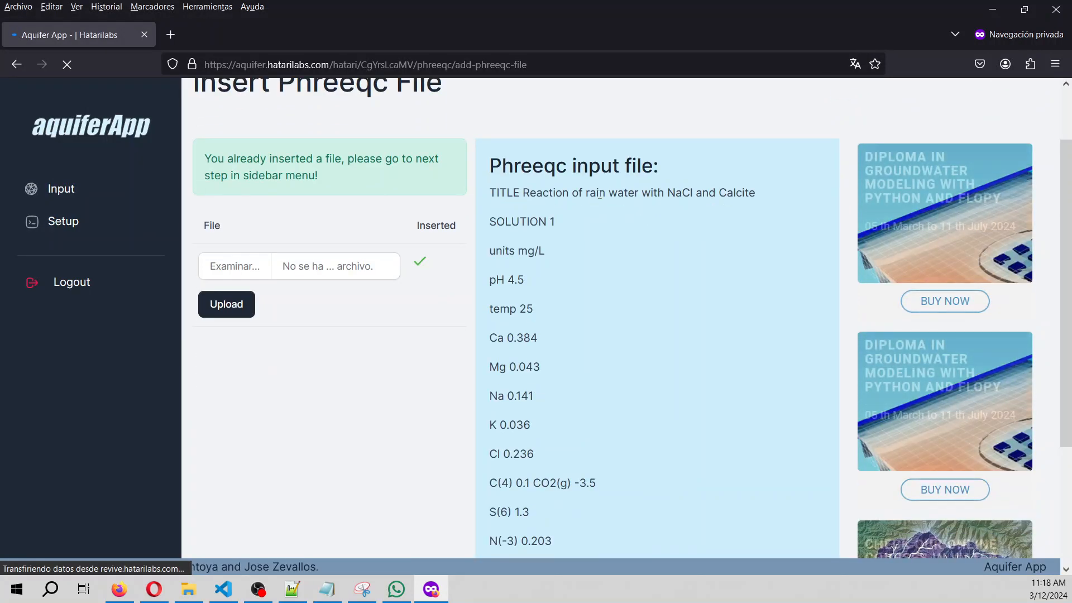
scroll(598, 193, down, 3)
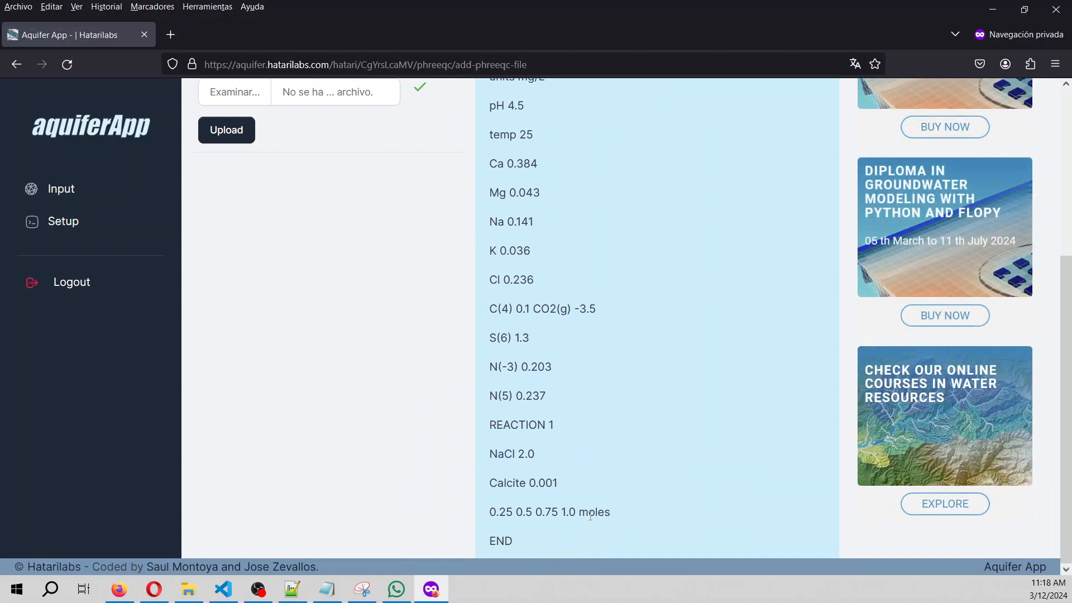
scroll(478, 514, up, 5)
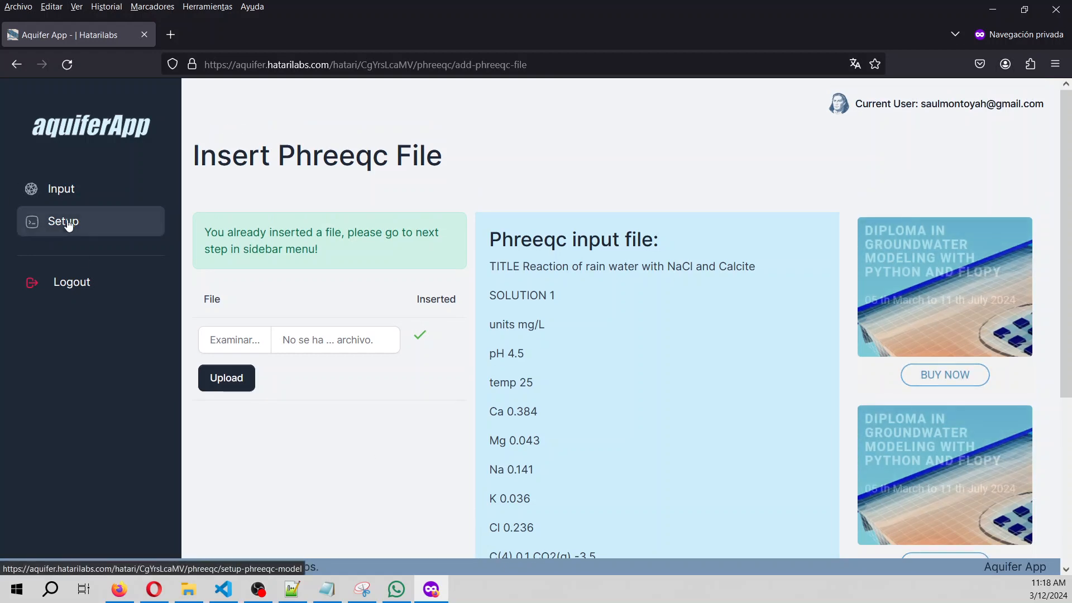
Select the phreeqc.dat database and run the Phreeqc model.
click(65, 222)
click(309, 221)
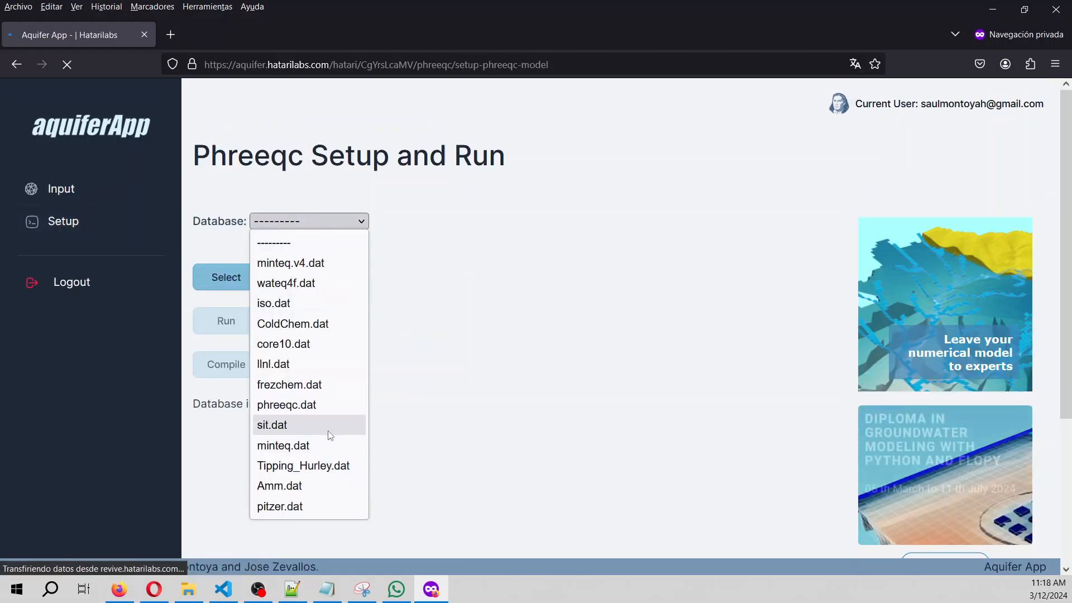
click(318, 404)
click(212, 277)
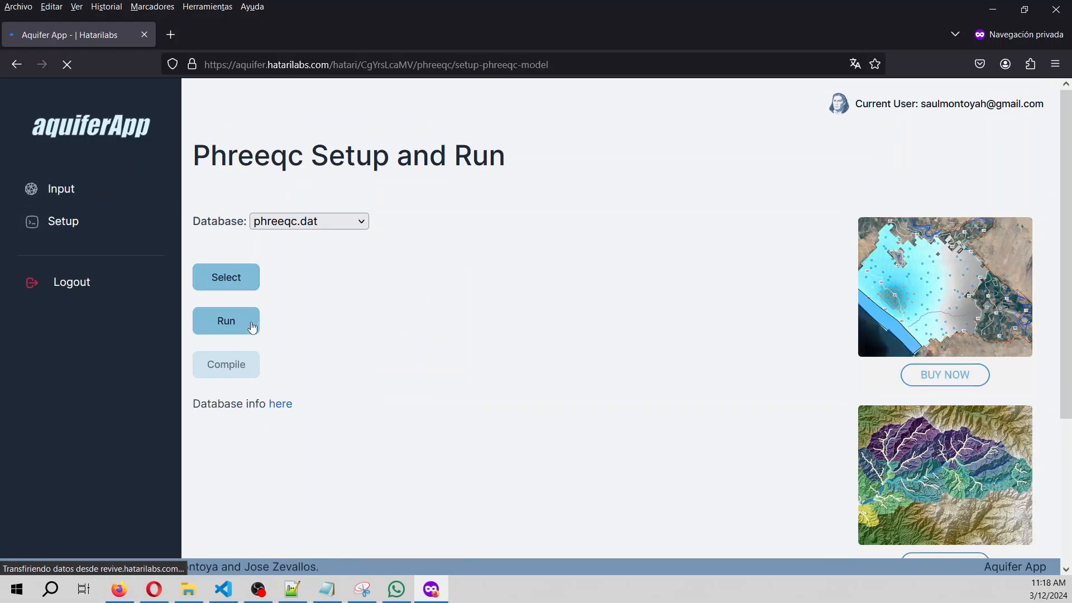
click(226, 321)
scroll(551, 307, down, 4)
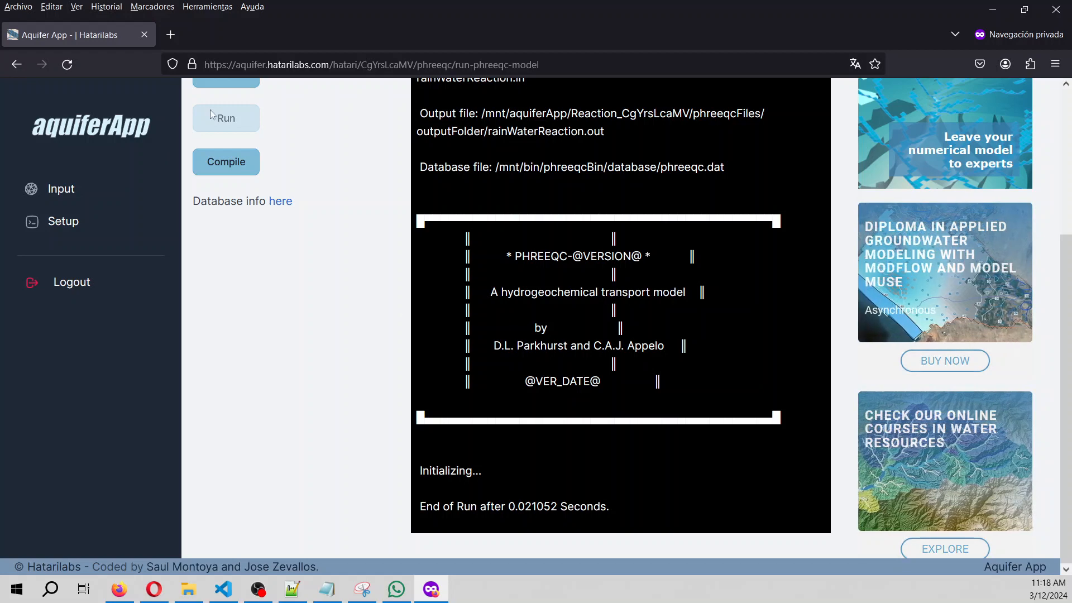
Compile the run, show simulation 1 raw output, and expand the initial solution results.
click(233, 171)
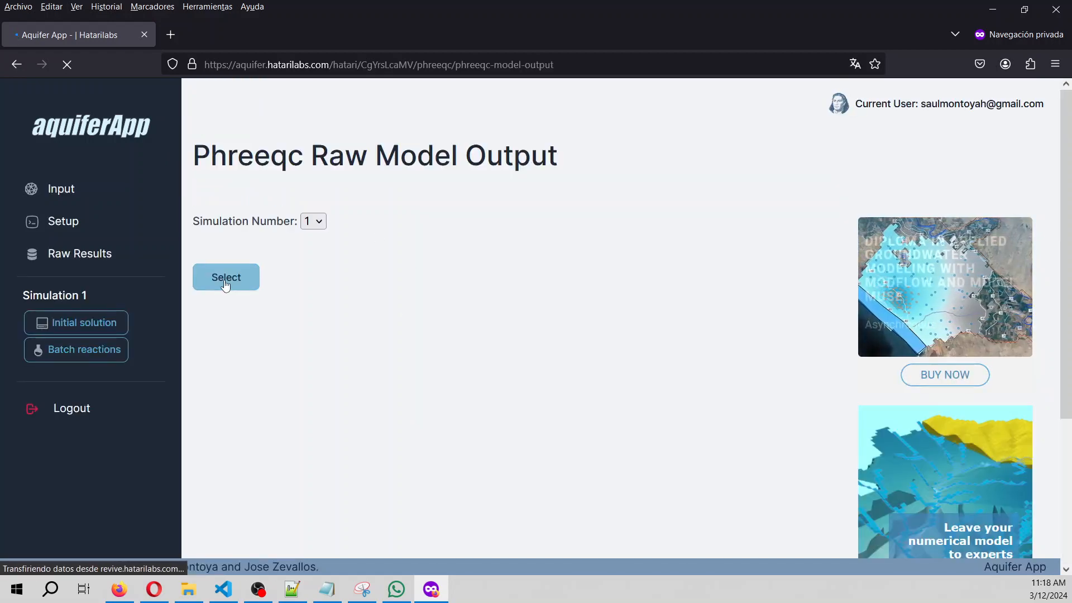
click(225, 281)
scroll(550, 317, down, 20)
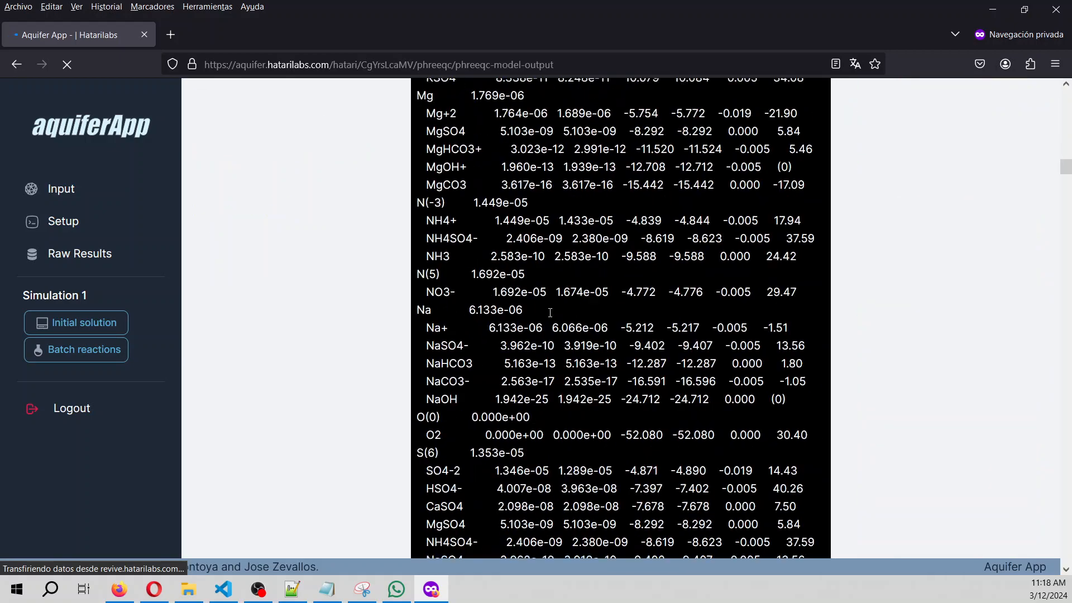
scroll(553, 316, down, 15)
scroll(551, 317, up, 20)
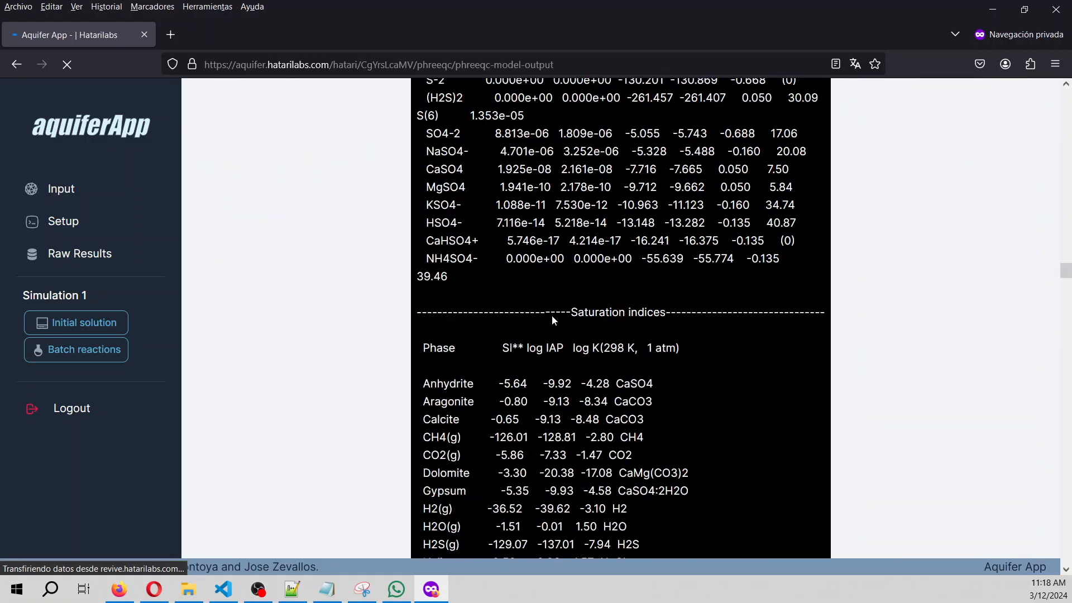
click(109, 325)
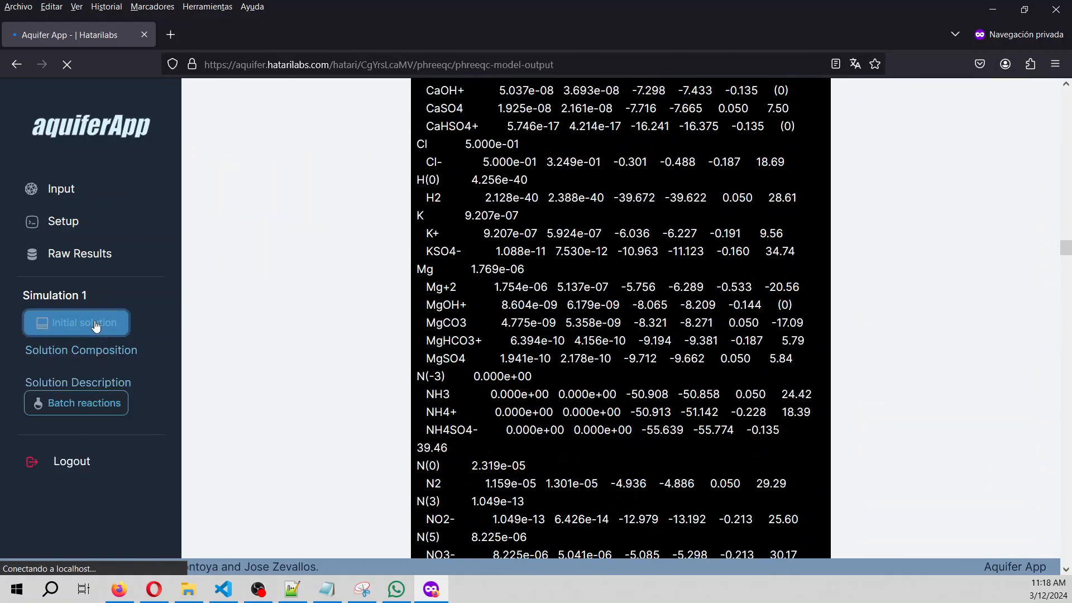
Open the initial solution's Solution Composition table and highlight the Ca, Cl and Na molality values.
click(94, 367)
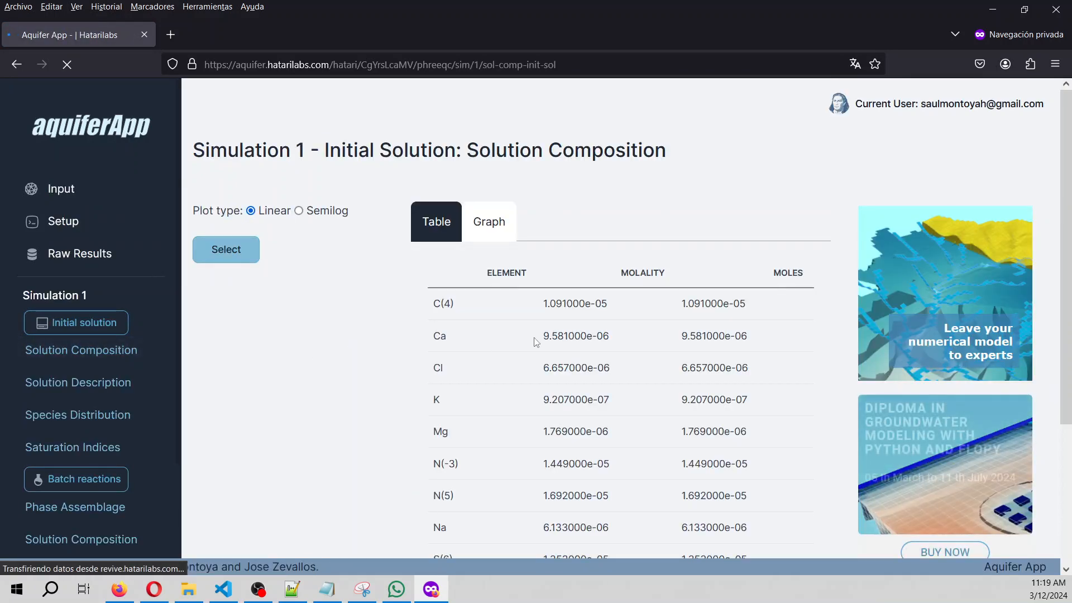
scroll(536, 341, down, 2)
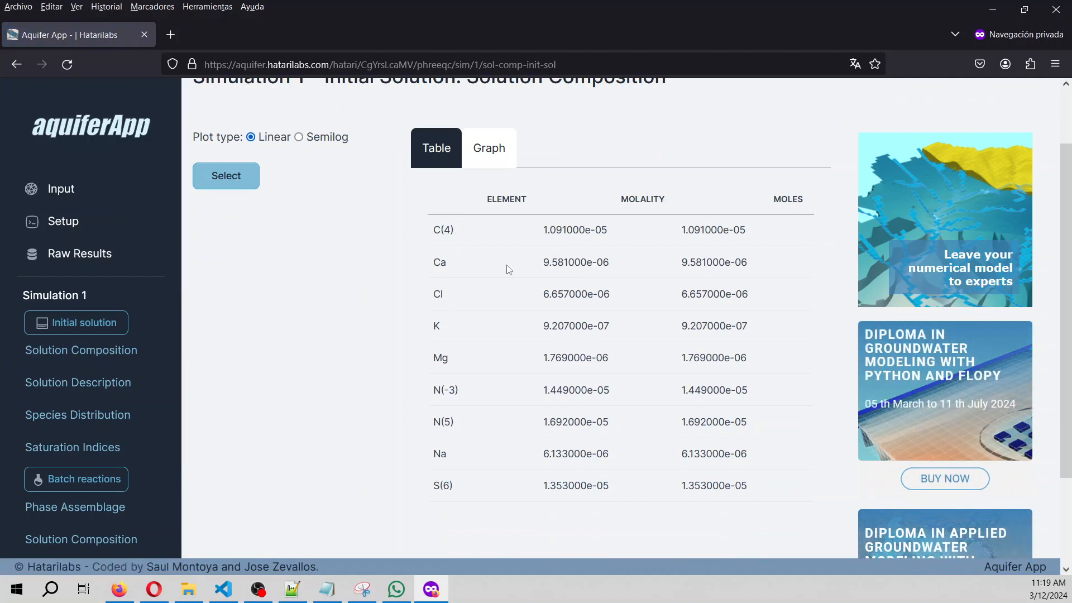
drag(537, 264, 617, 269)
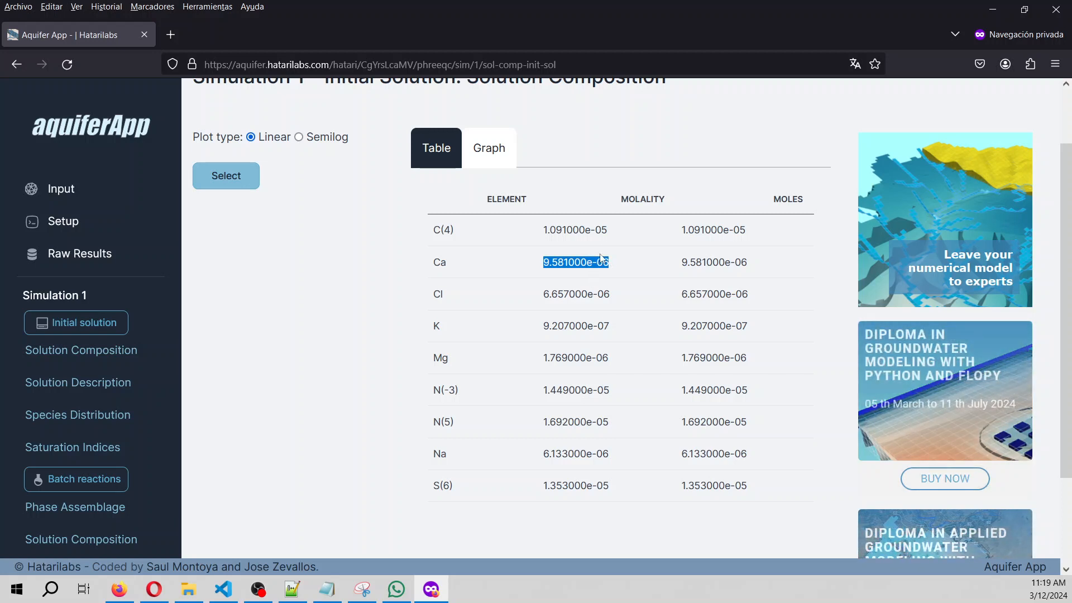
drag(557, 295, 608, 297)
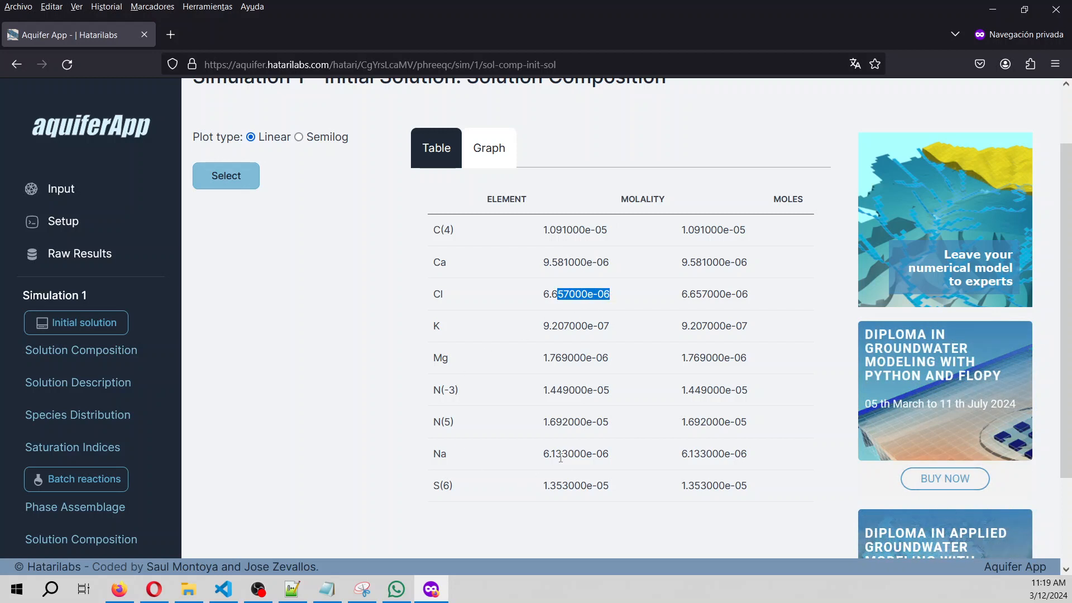
drag(561, 453, 629, 452)
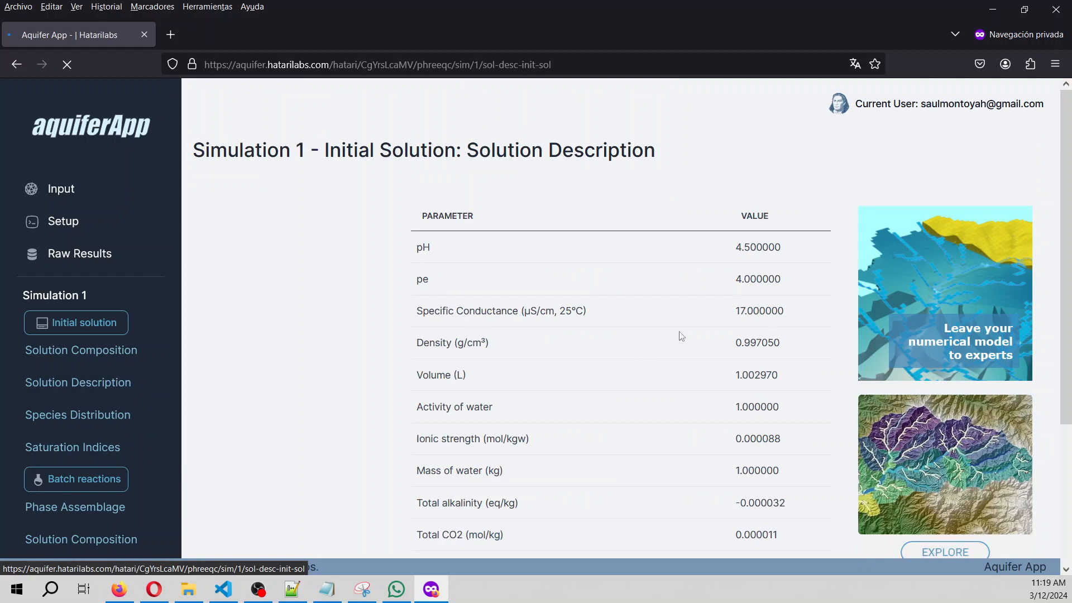
Highlight the percent error value, then open the initial solution's Species Distribution page.
scroll(676, 363, down, 3)
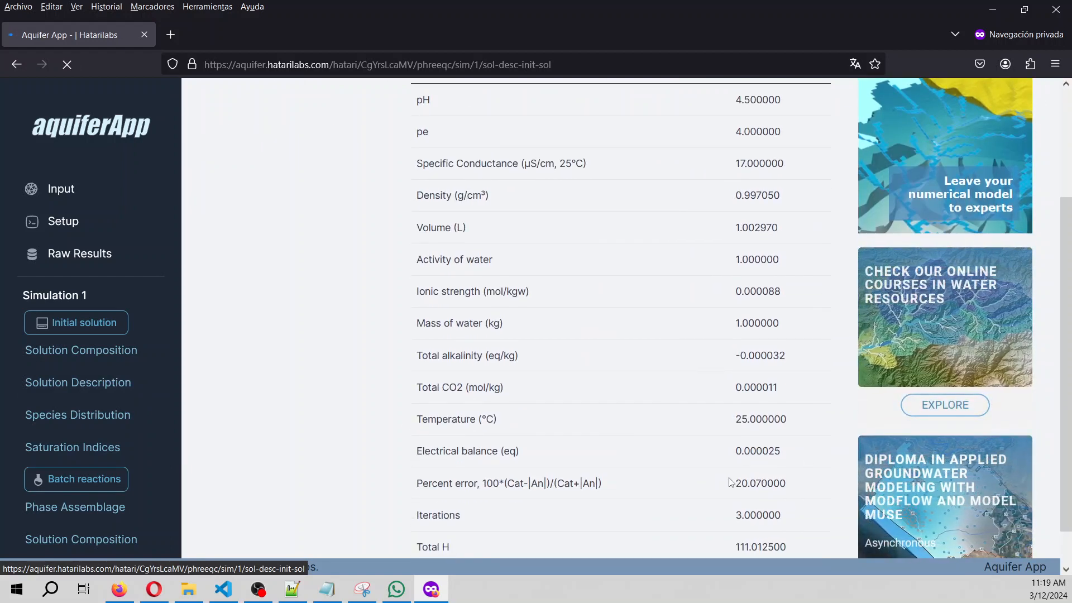
drag(730, 482, 771, 483)
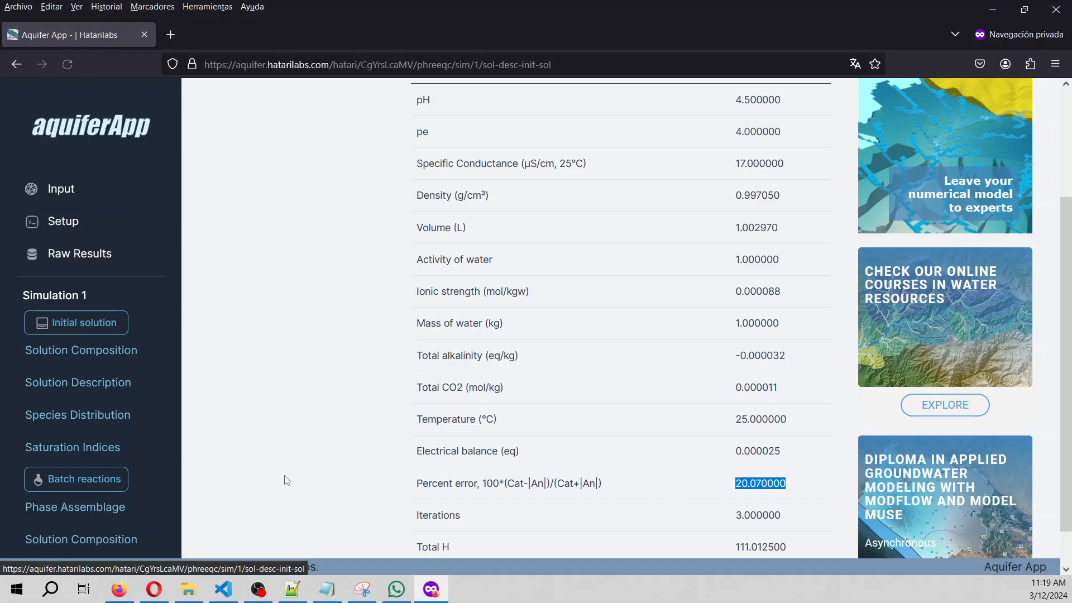
click(113, 419)
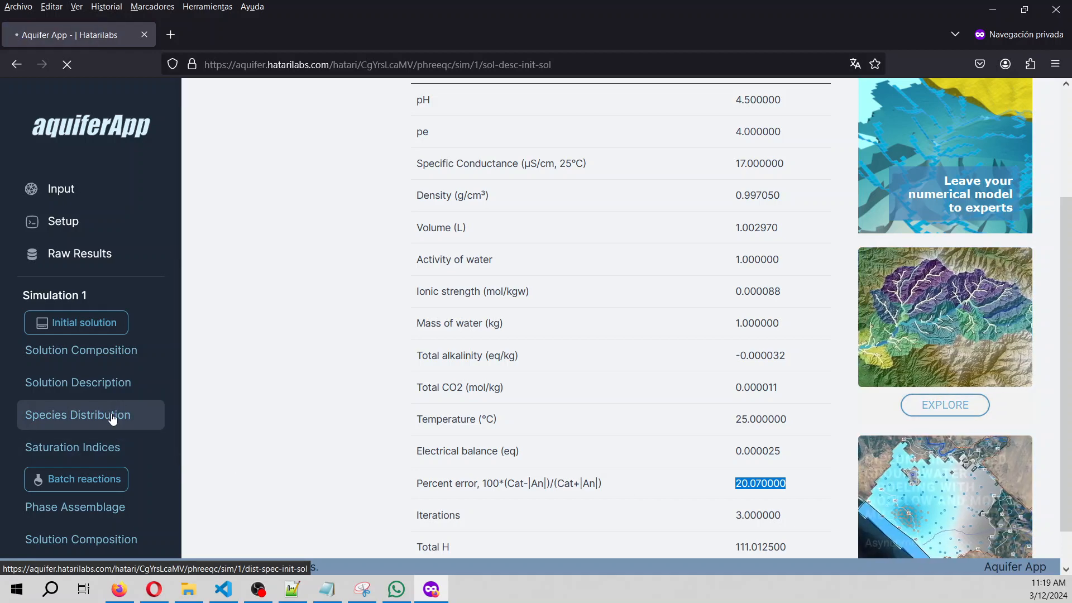
scroll(373, 405, down, 3)
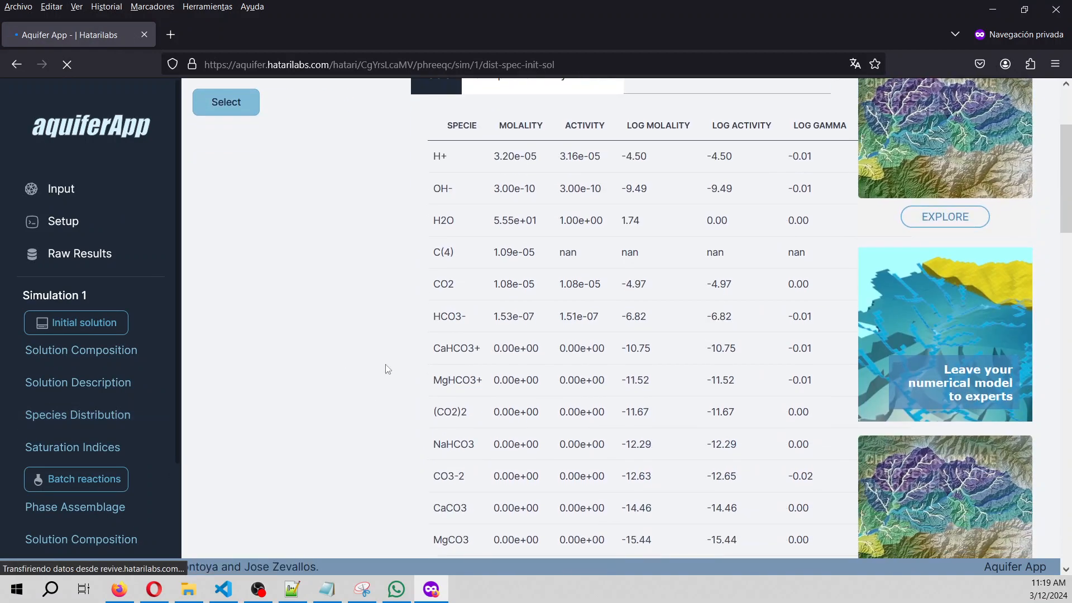
scroll(402, 335, up, 3)
Show the species charts by element and scroll through them from Water to S(6).
click(605, 233)
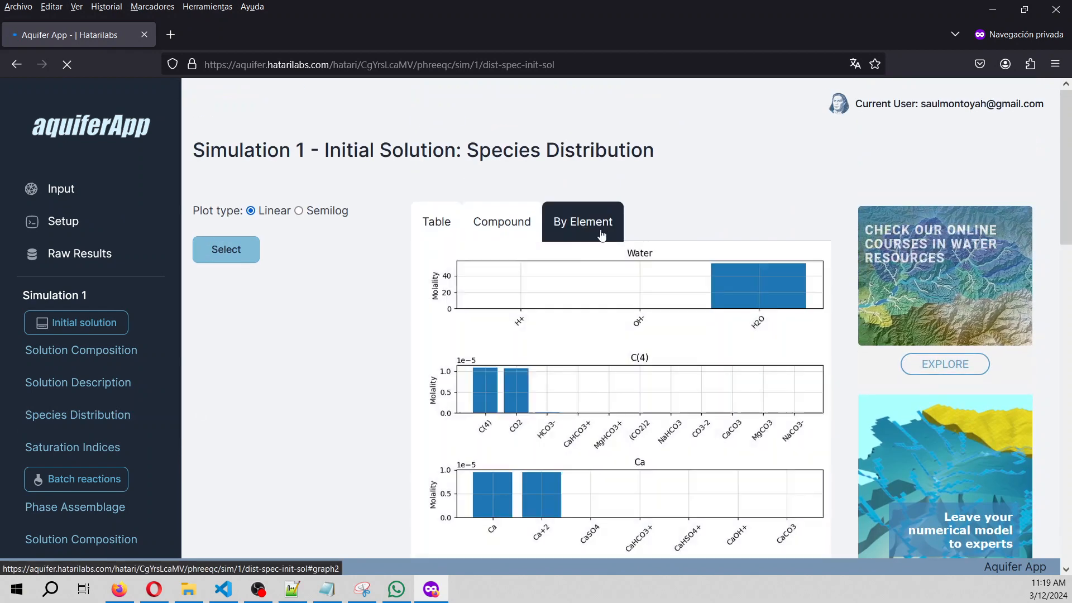
scroll(522, 239, down, 3)
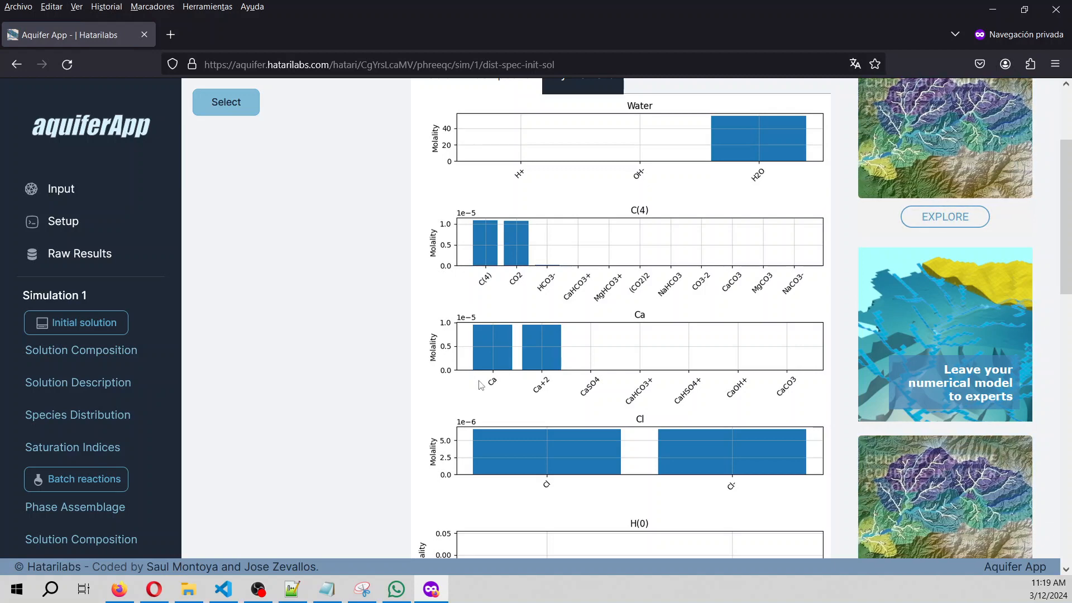
scroll(550, 386, down, 1)
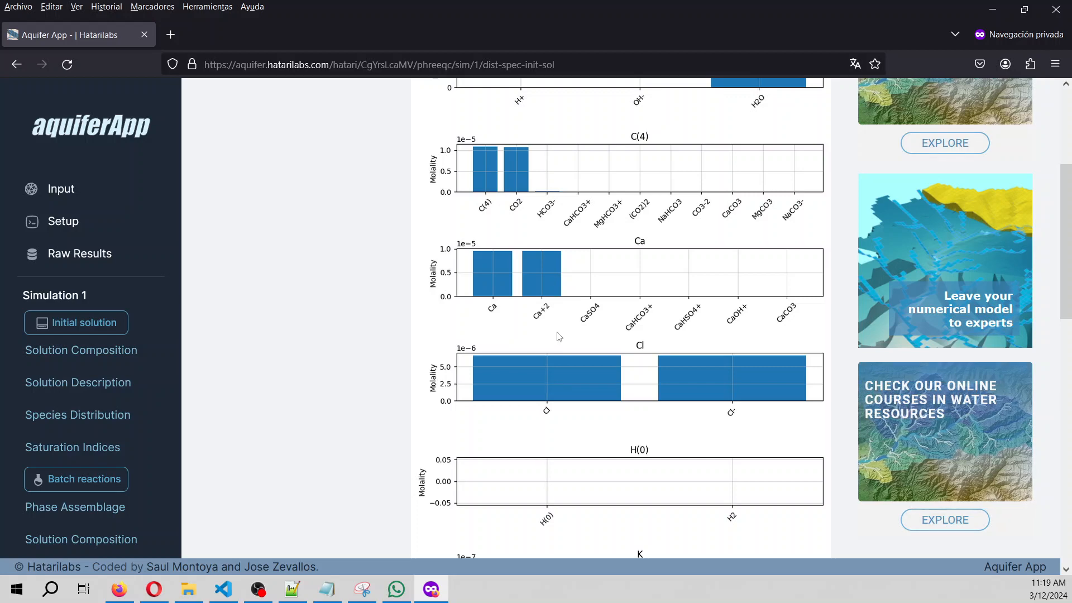
scroll(559, 337, down, 4)
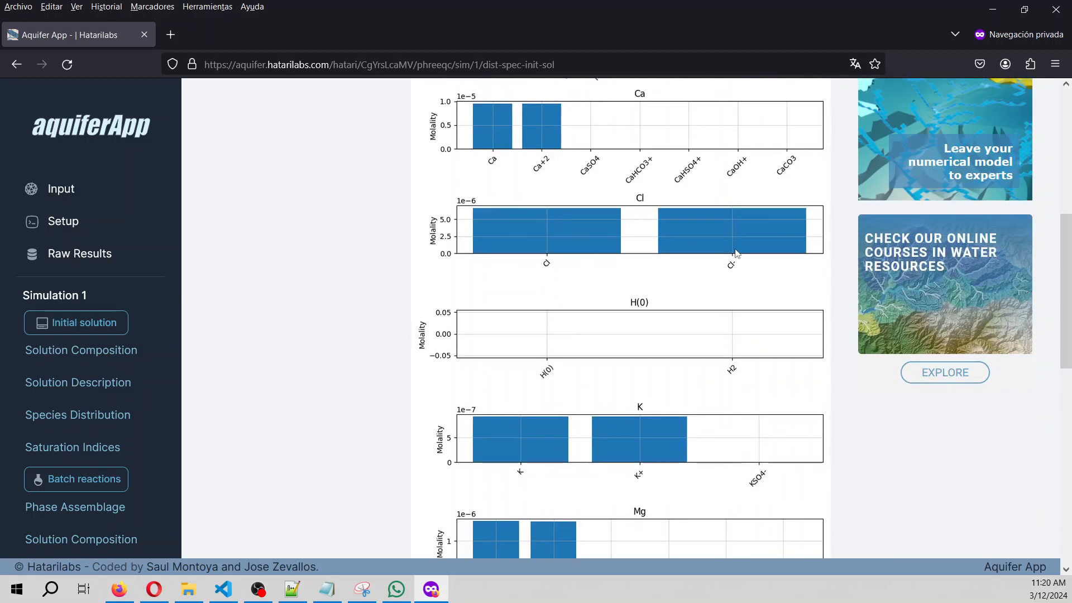
scroll(544, 479, down, 12)
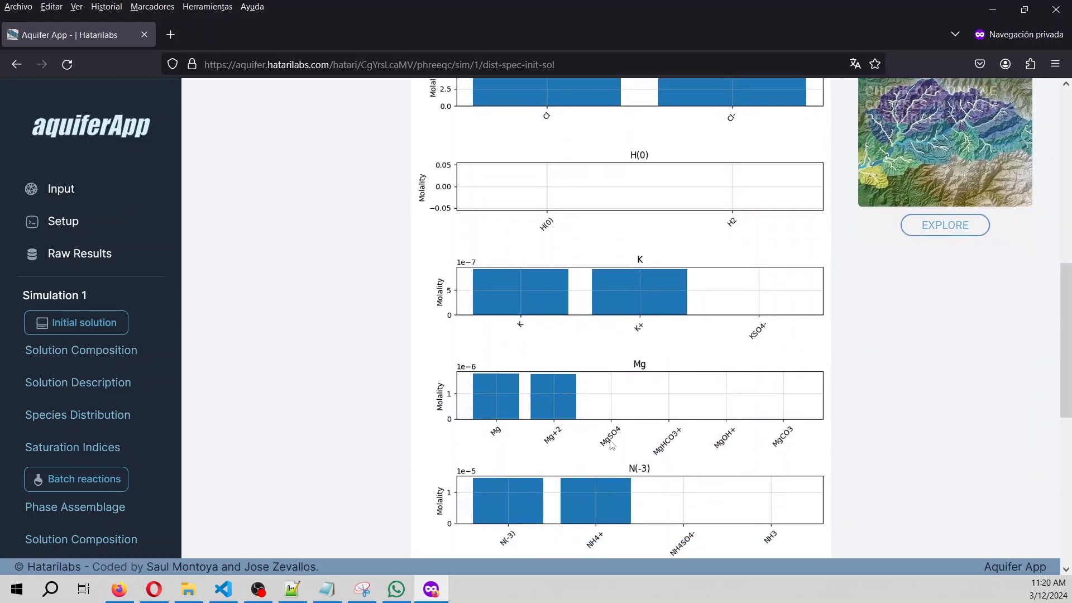
scroll(564, 420, down, 3)
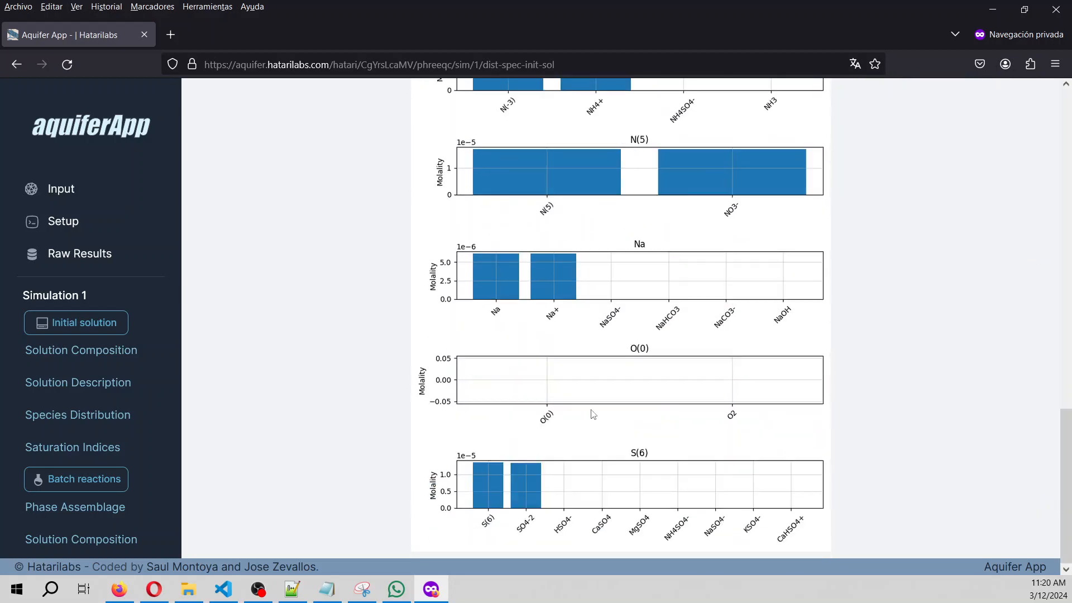
scroll(581, 416, up, 20)
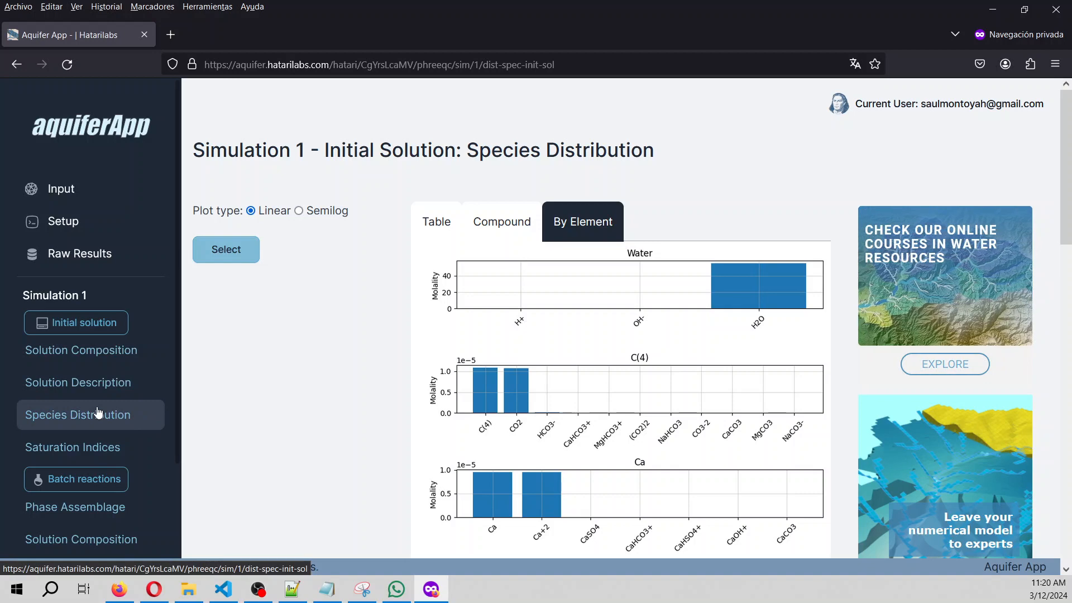
scroll(98, 413, down, 3)
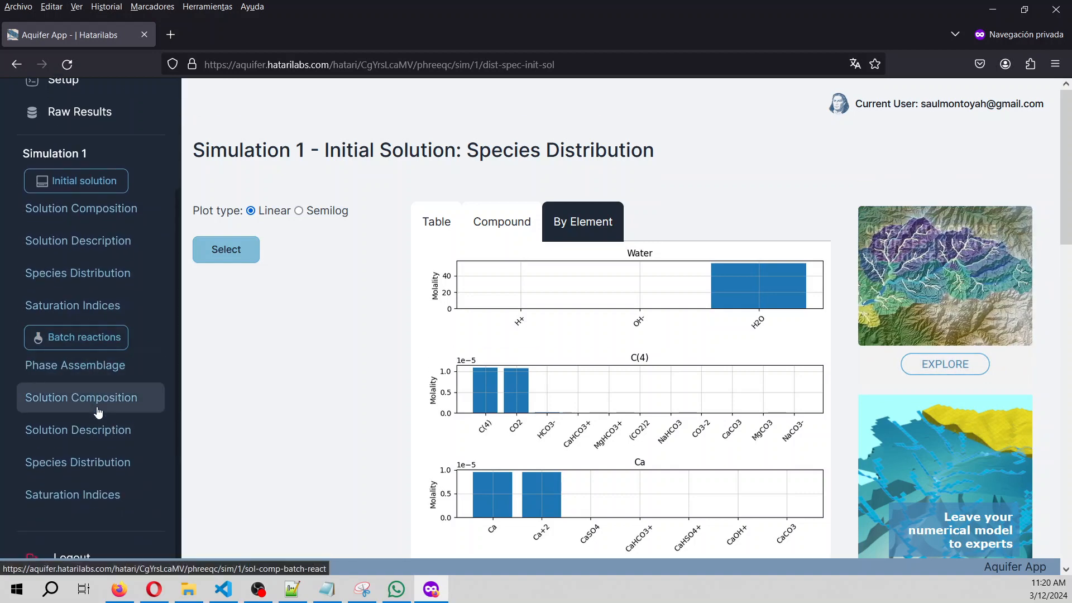
Open the batch reaction Solution Composition results and highlight the Na, Cl and Ca molalities.
click(138, 401)
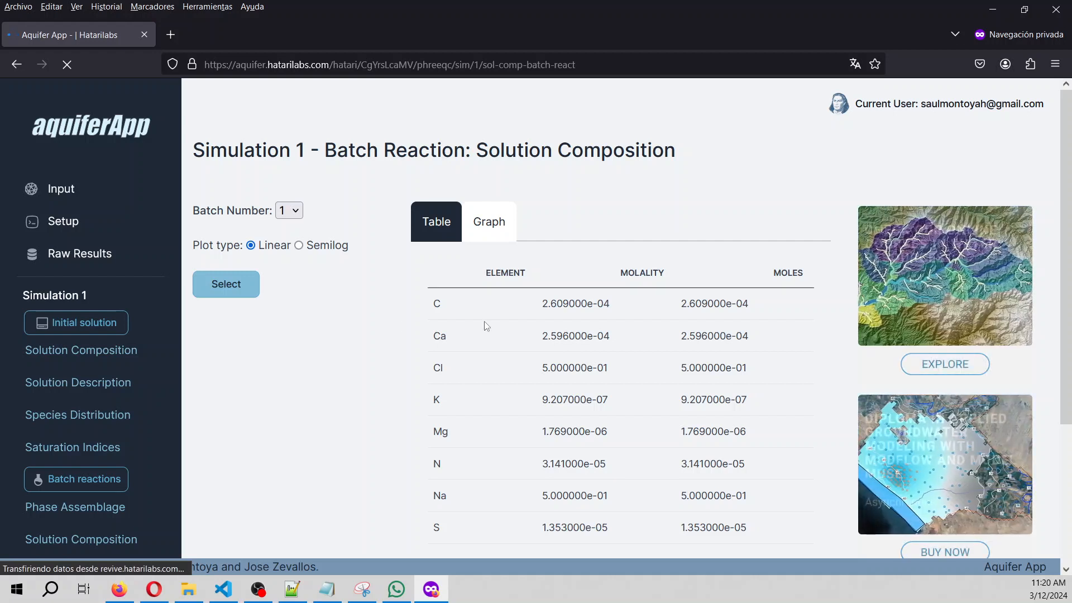
scroll(487, 326, down, 2)
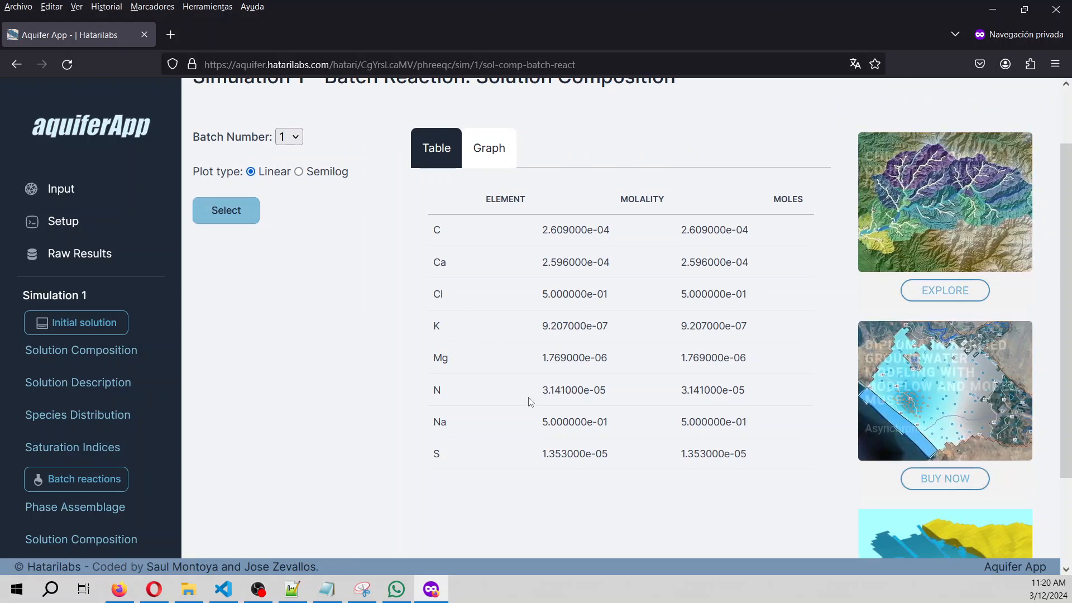
drag(542, 425, 613, 430)
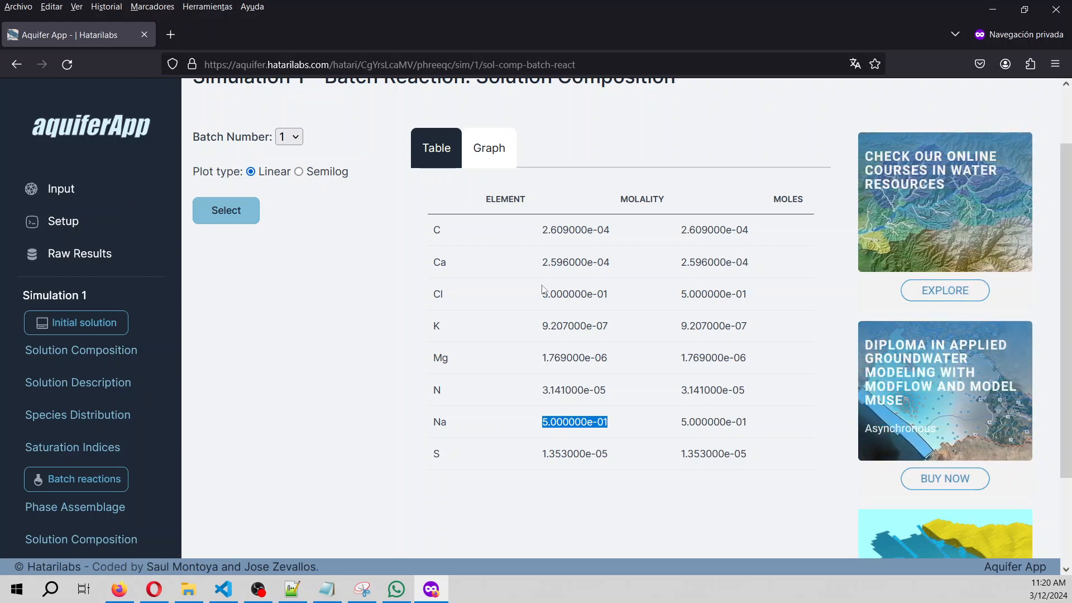
drag(542, 288, 613, 297)
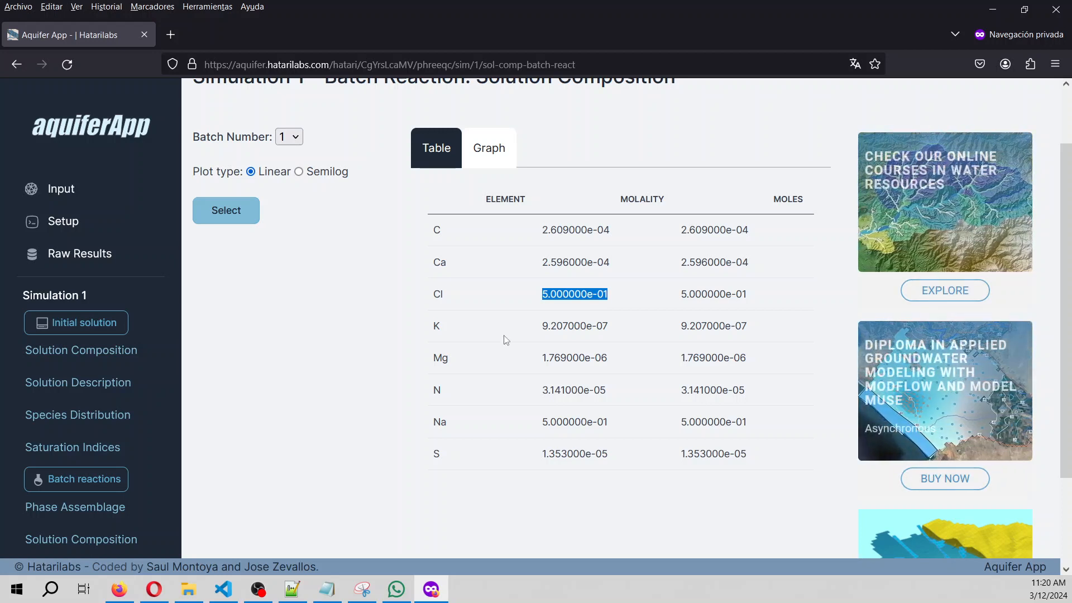
drag(536, 267, 614, 265)
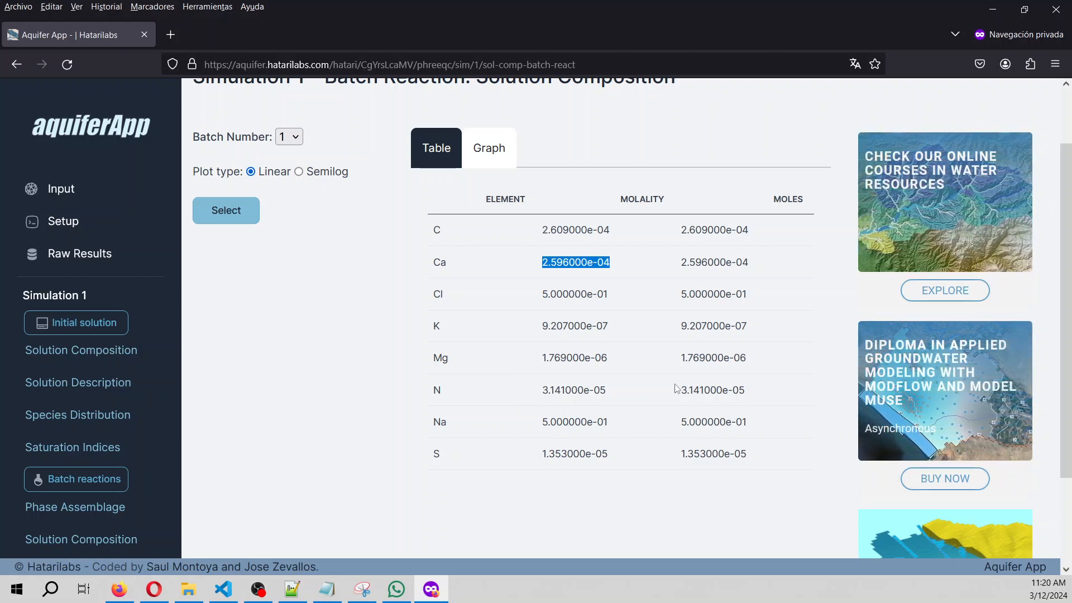
scroll(34, 464, down, 3)
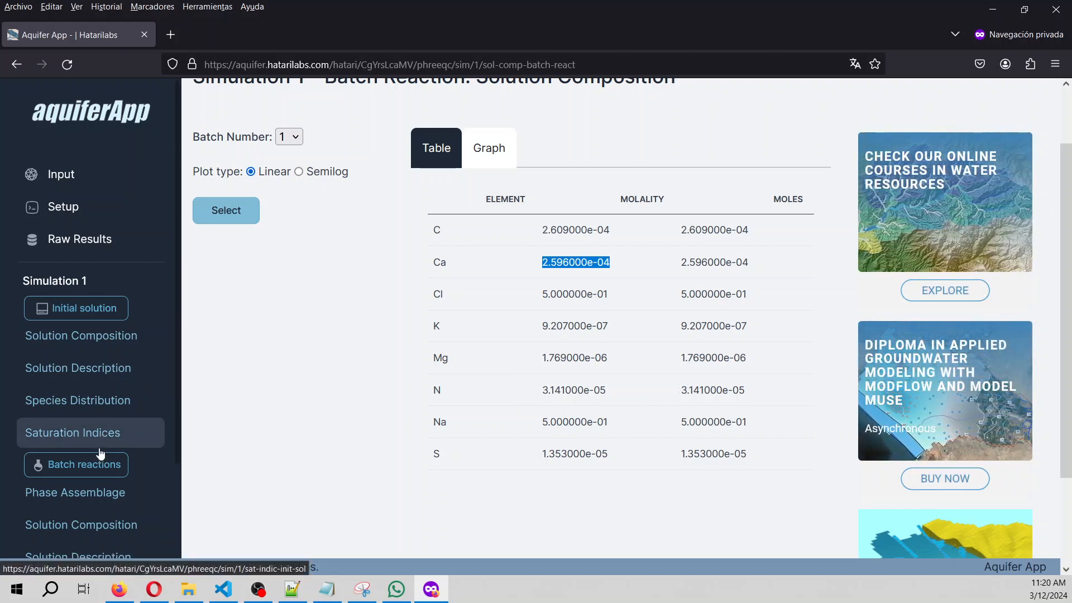
scroll(365, 257, up, 2)
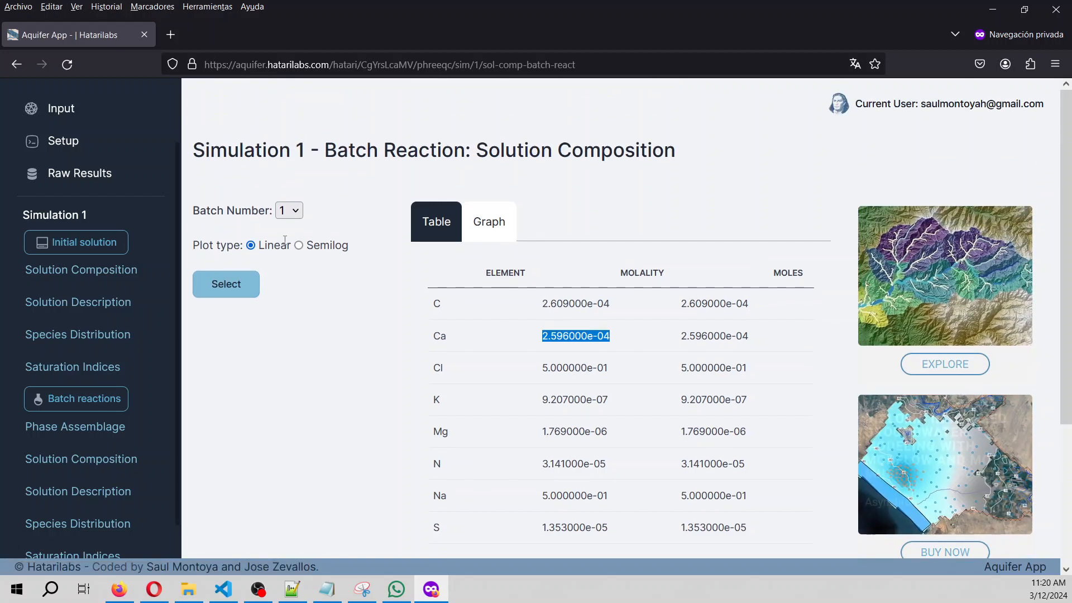
Load batch 4 and highlight Cl and Na at 2.000000e+00 and Ca at 1.010000e-03.
click(289, 210)
click(286, 288)
click(234, 287)
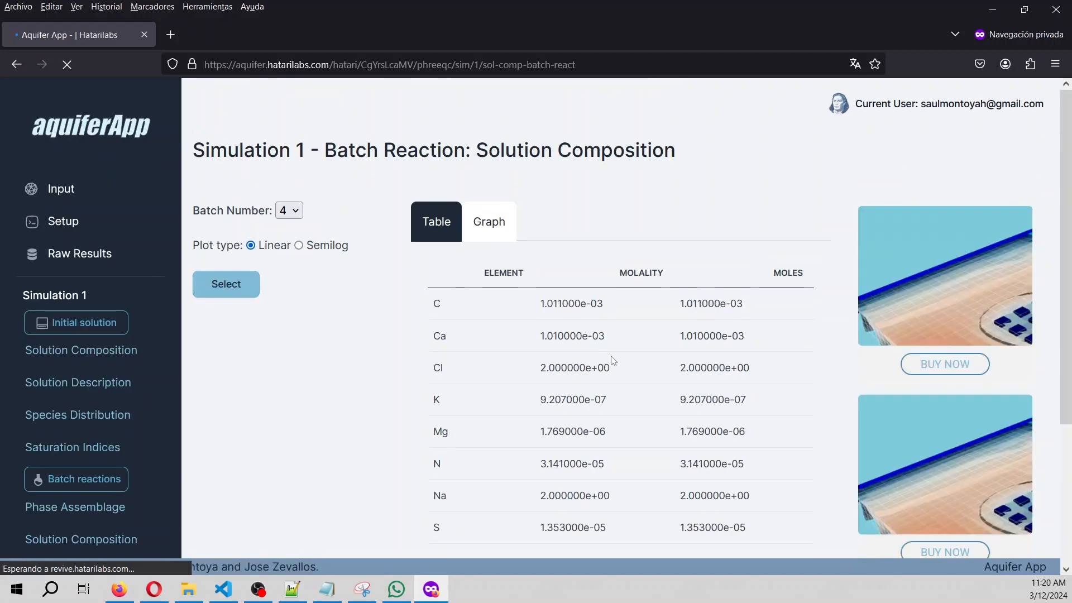
scroll(561, 342, down, 2)
drag(527, 296, 611, 295)
drag(542, 423, 634, 425)
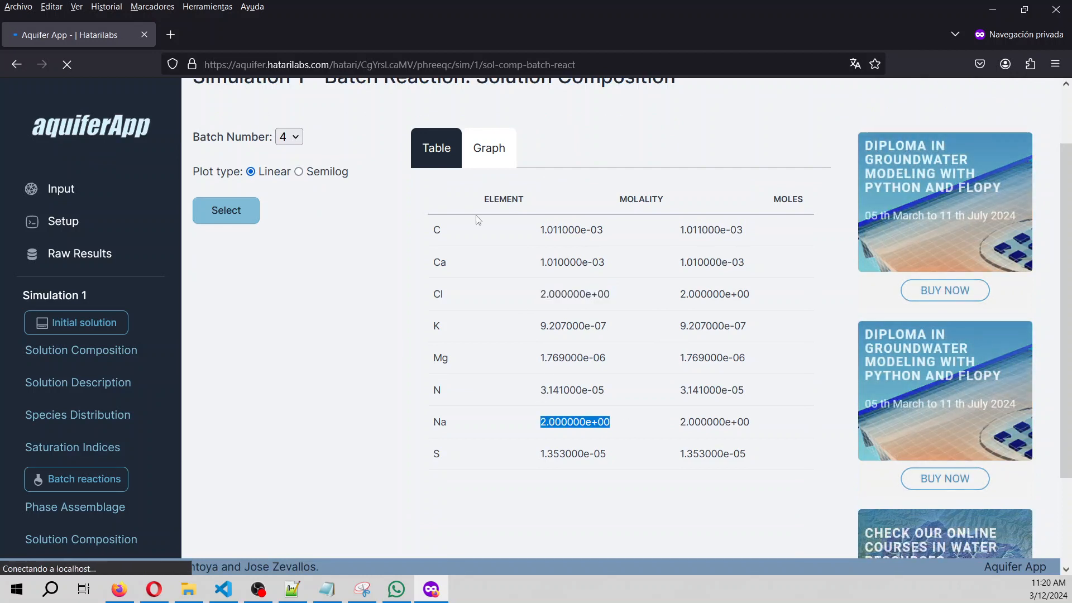
drag(542, 261, 610, 267)
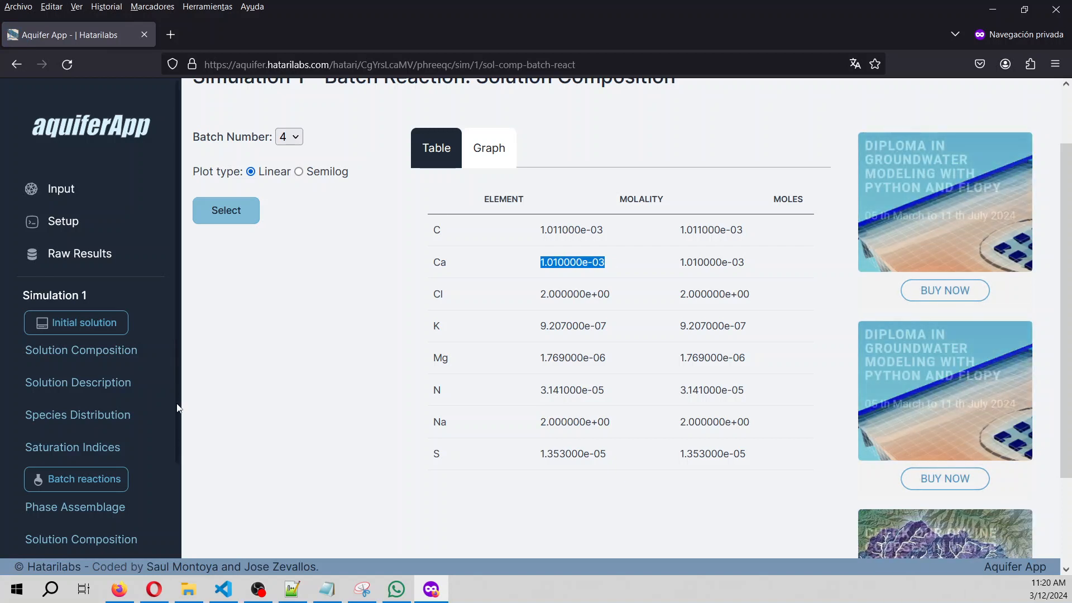
scroll(167, 445, down, 4)
Load the batch reaction Solution Description parameter table for the default batch.
click(89, 431)
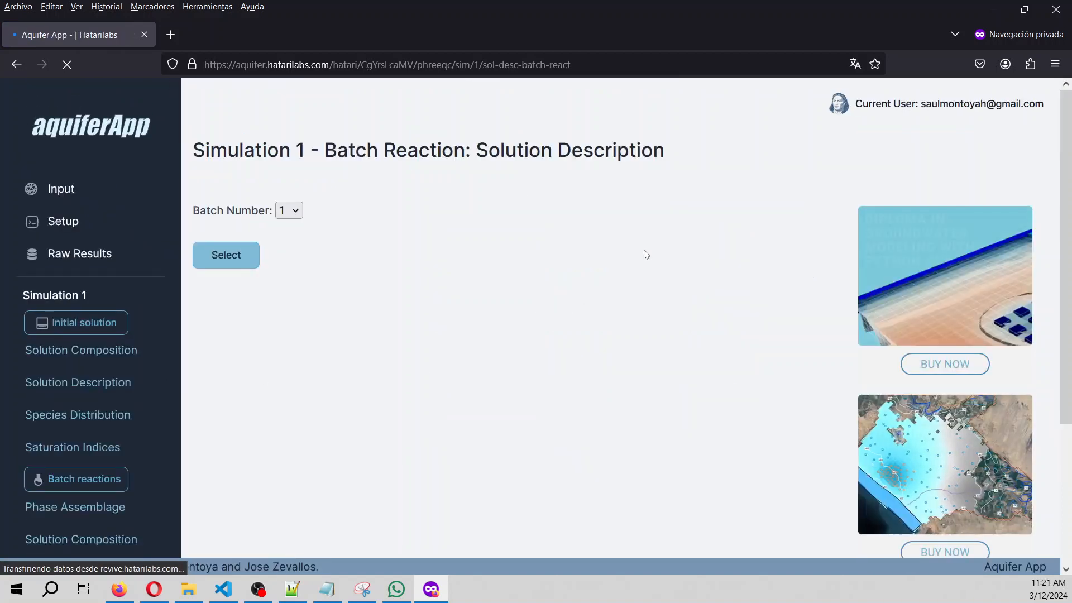
click(250, 252)
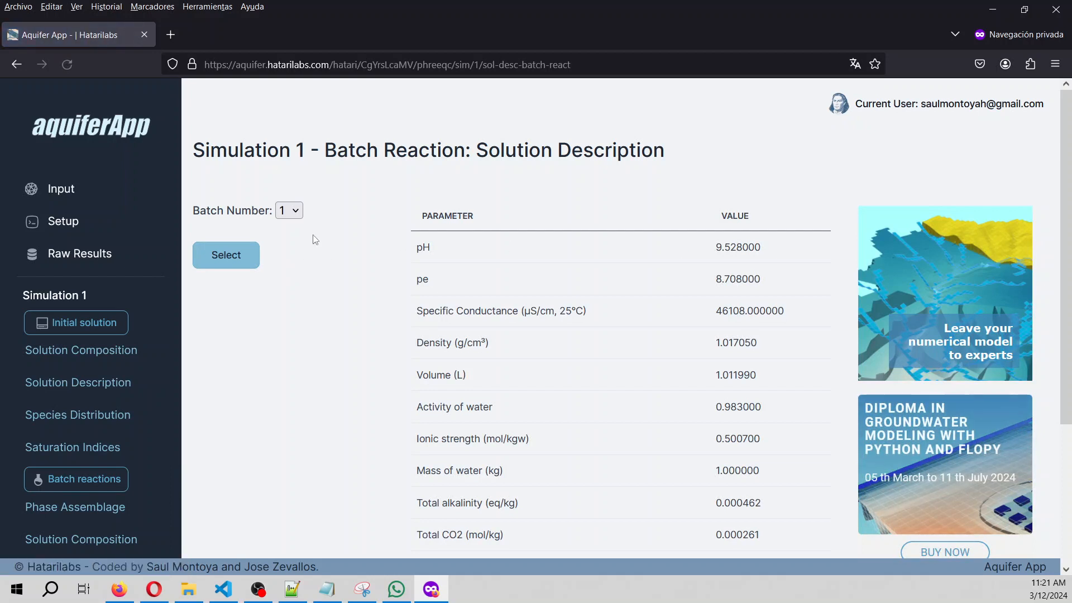
scroll(576, 285, down, 3)
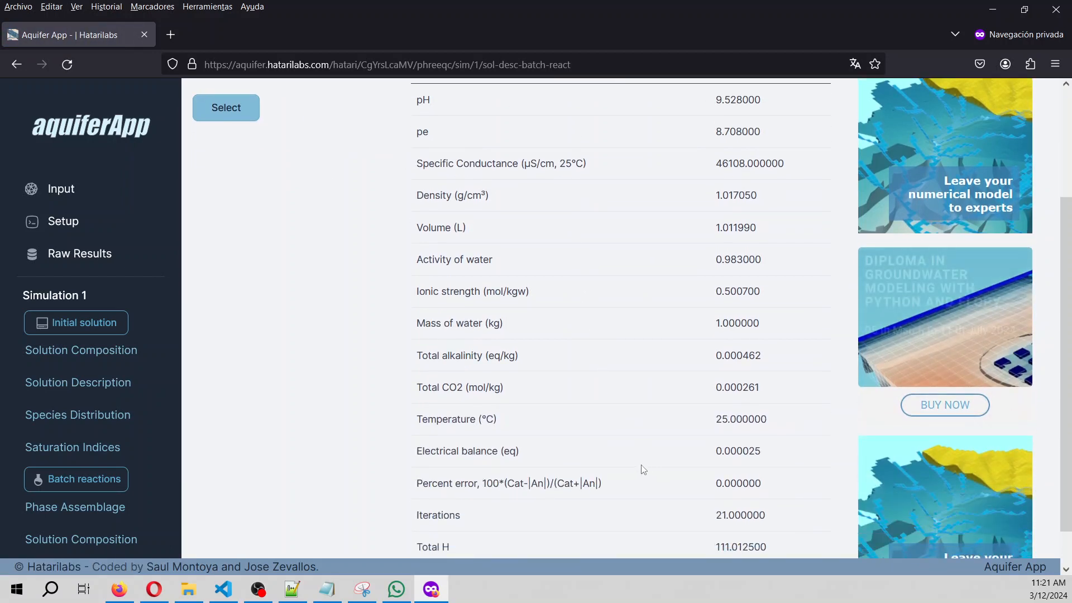
drag(678, 492, 789, 495)
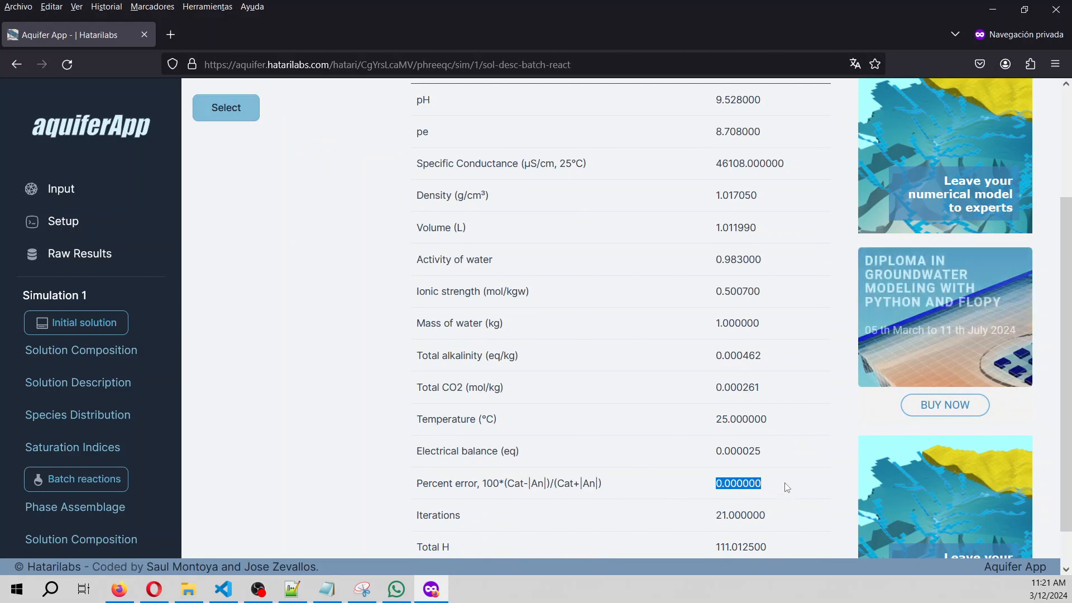
scroll(690, 421, up, 1)
scroll(689, 421, up, 1)
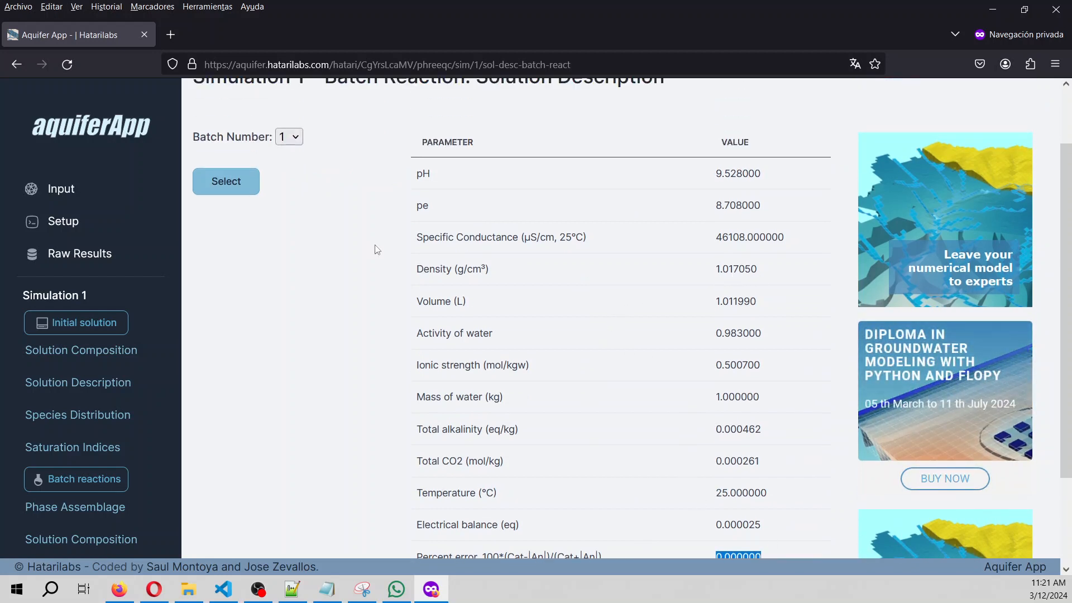
Switch to batch 4, showing pH 9.795000, density 1.072150 and ionic strength 2.002000.
click(291, 137)
click(287, 217)
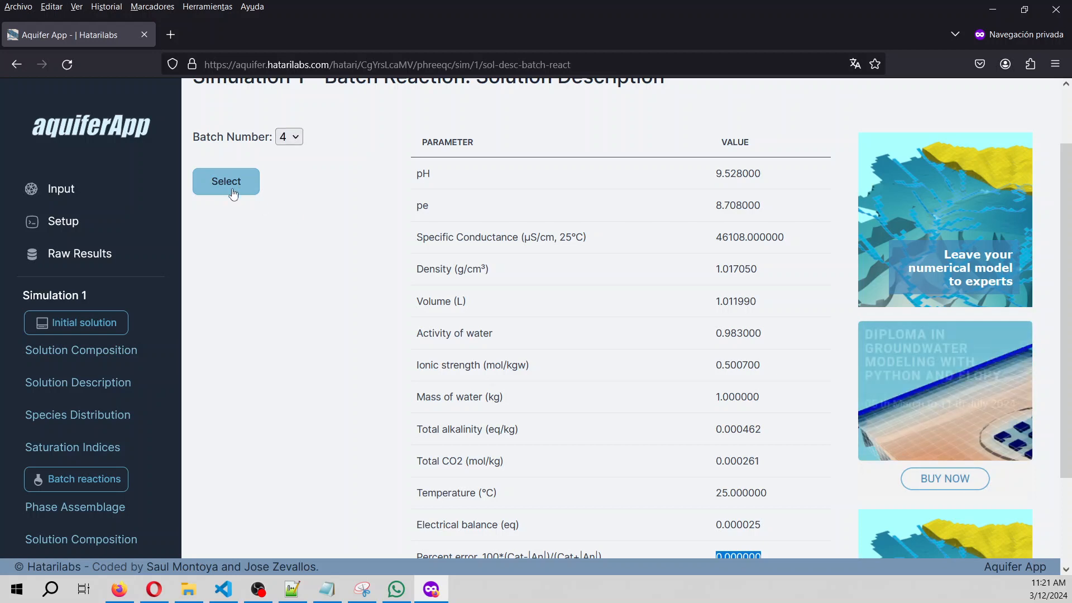
click(235, 190)
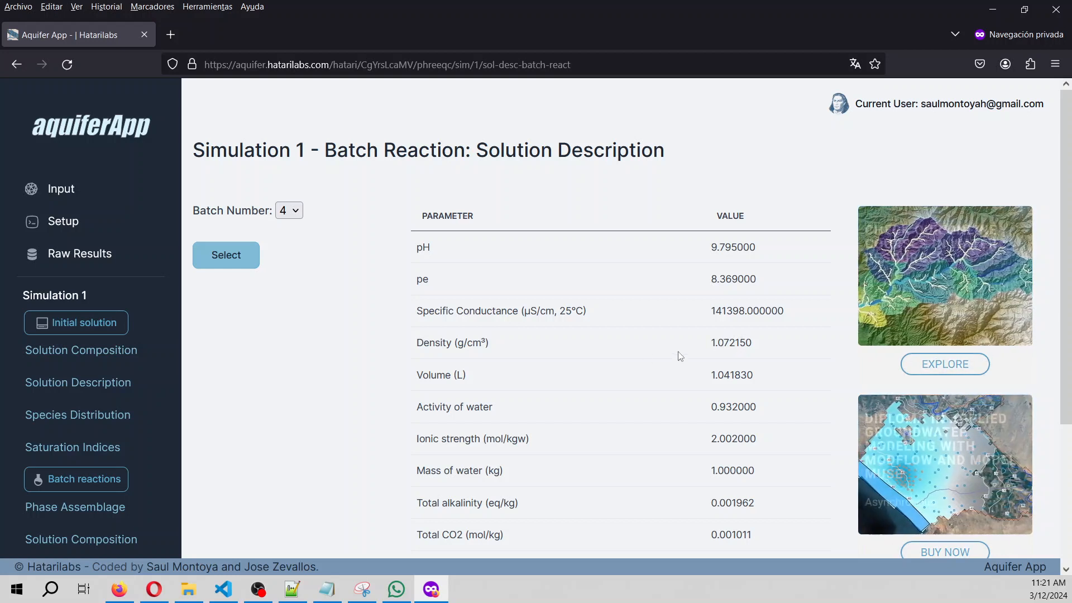
scroll(696, 356, down, 3)
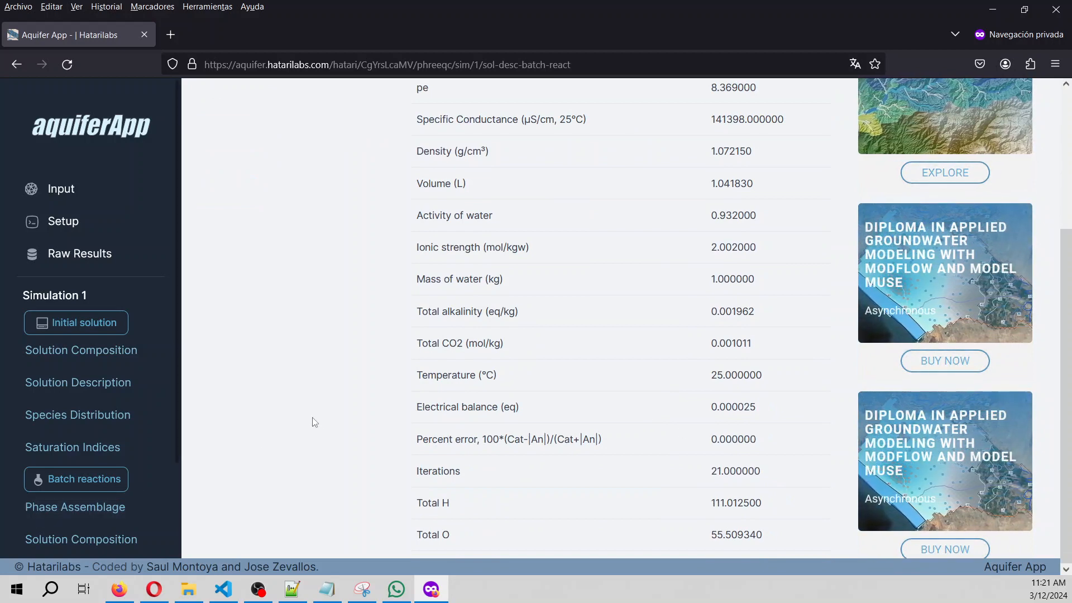
scroll(335, 430, up, 2)
scroll(338, 432, up, 2)
scroll(84, 492, down, 2)
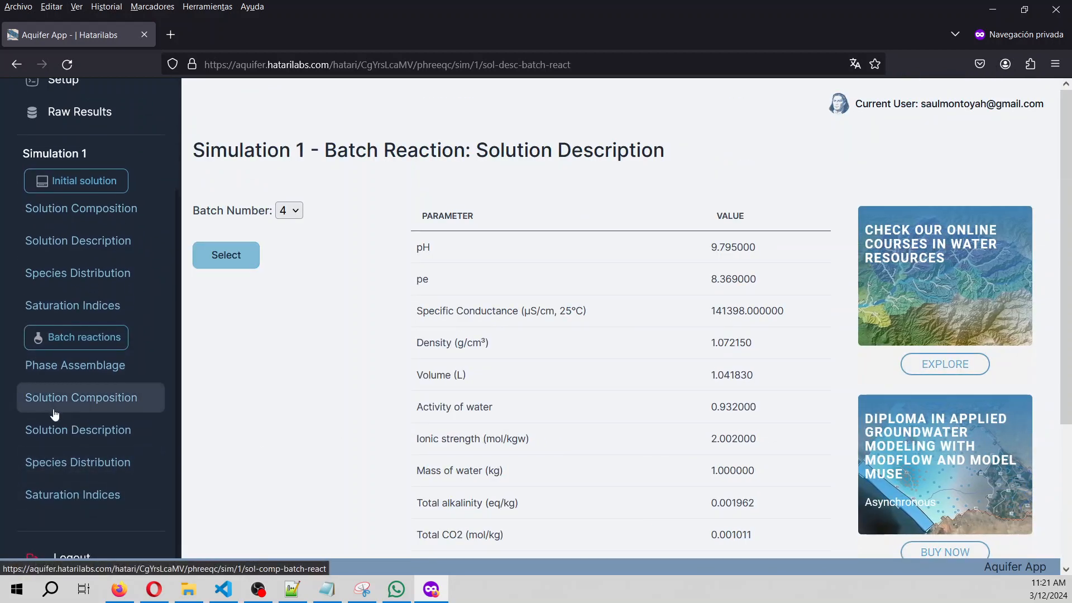
Load batch 1's species distribution and scroll through its by-element molality charts, Na and Cl near 0.5.
click(76, 463)
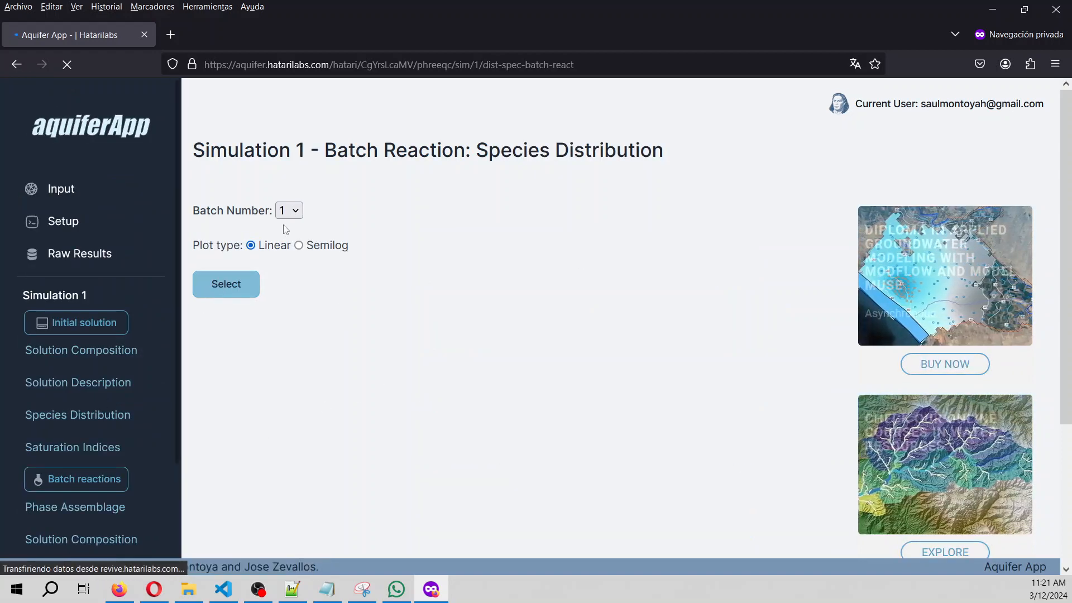
click(237, 286)
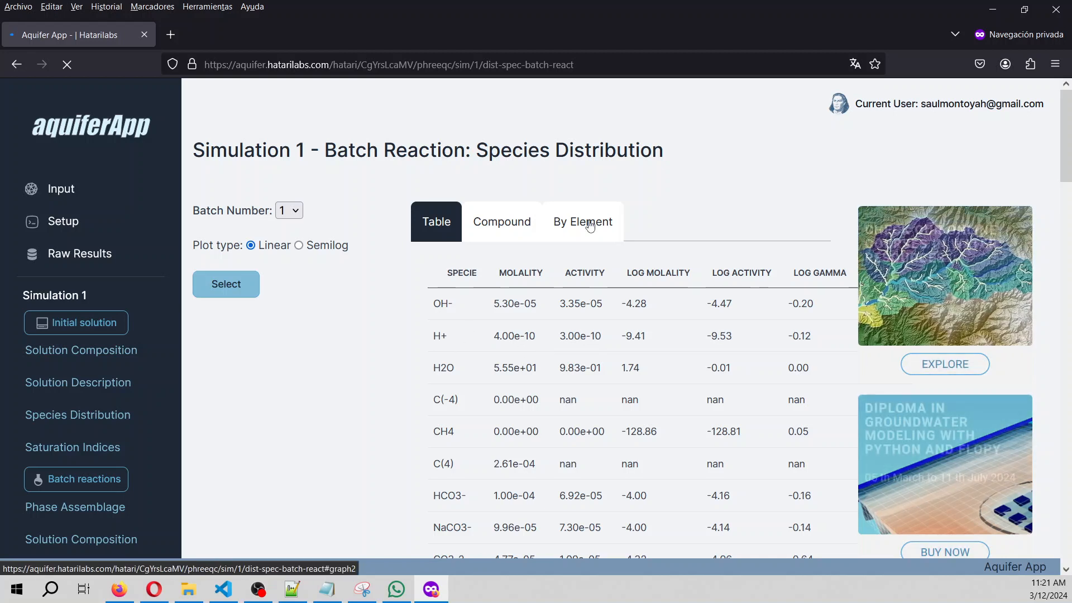
click(591, 224)
scroll(476, 430, down, 2)
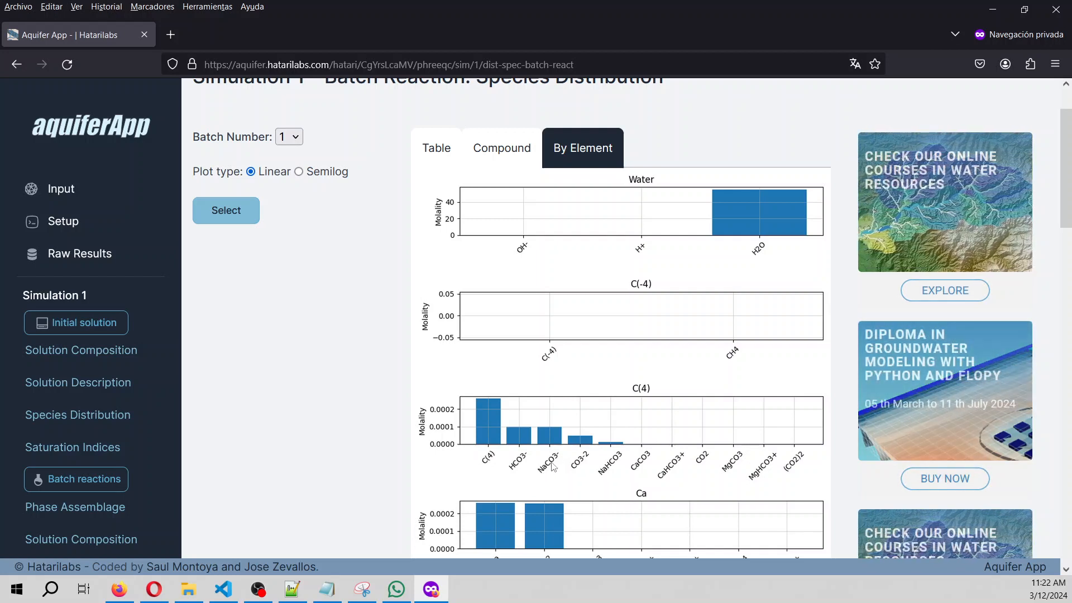
scroll(584, 460, down, 3)
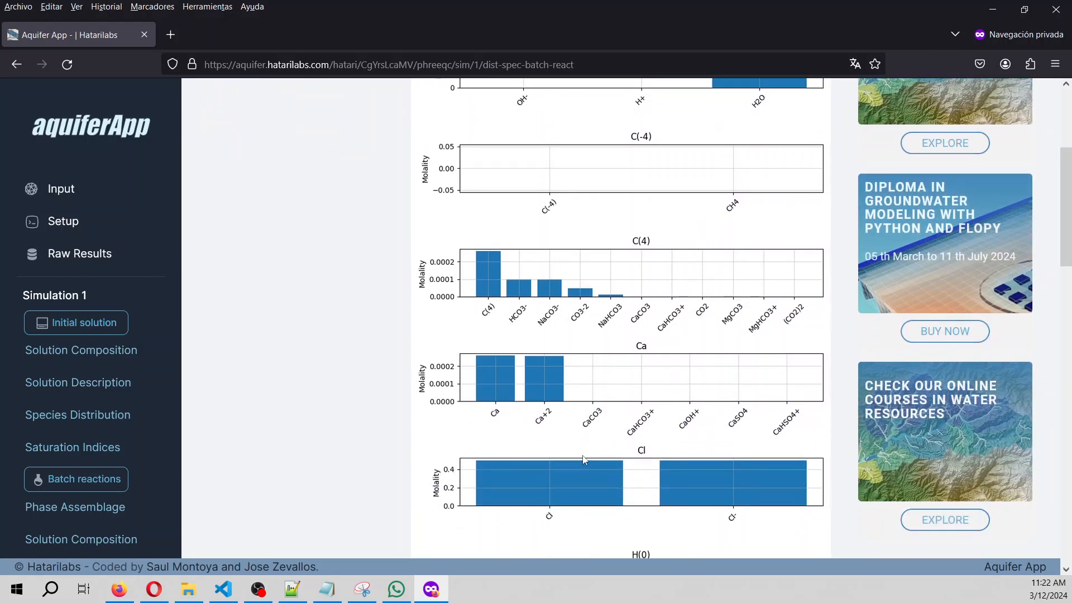
scroll(529, 308, down, 1)
scroll(579, 420, down, 10)
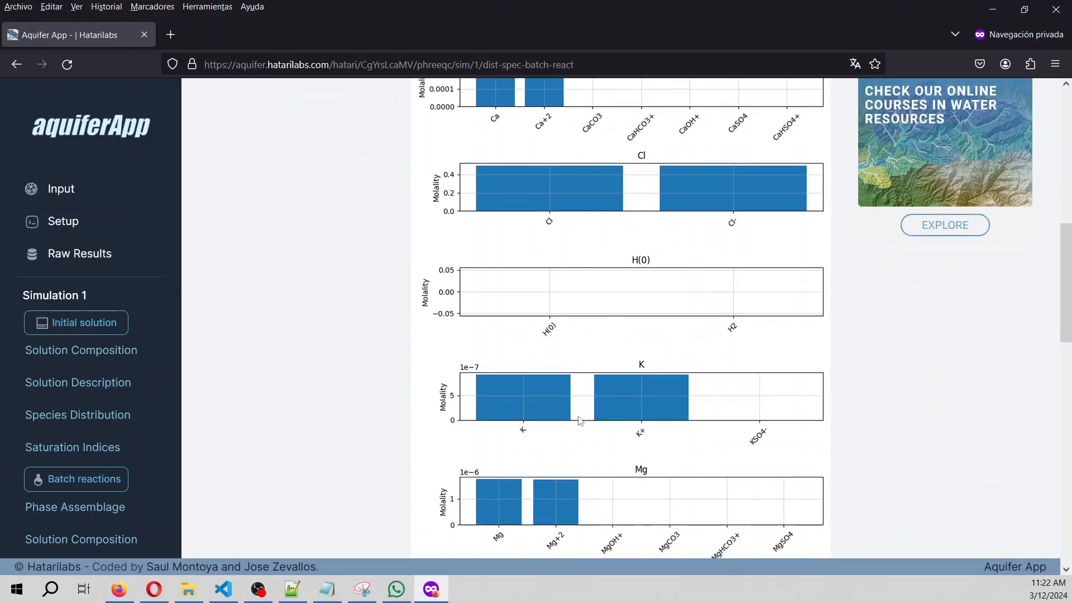
scroll(579, 420, down, 4)
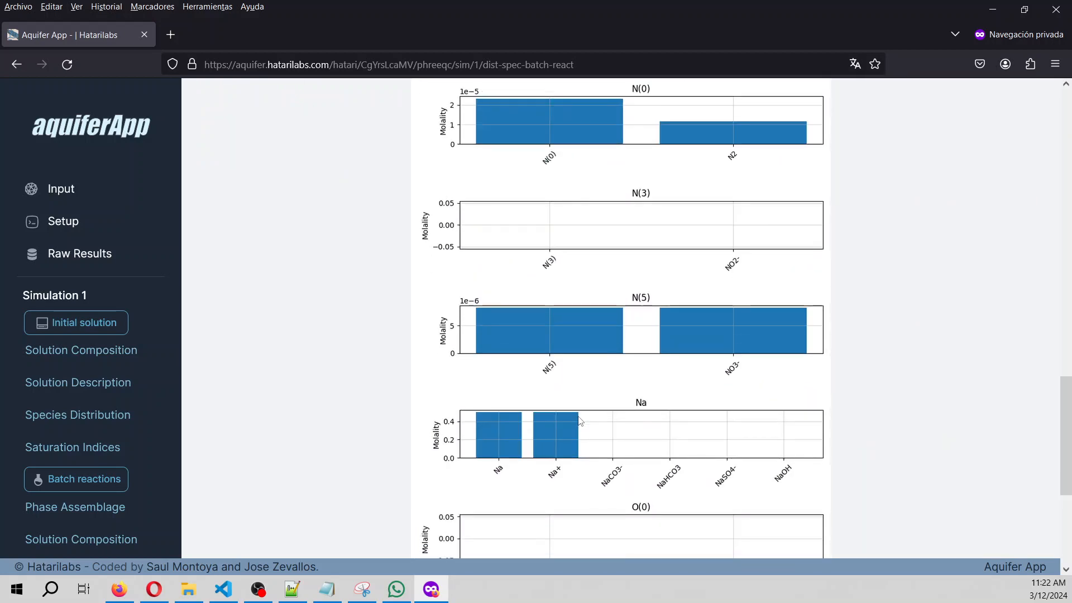
scroll(579, 420, down, 1)
scroll(579, 420, up, 11)
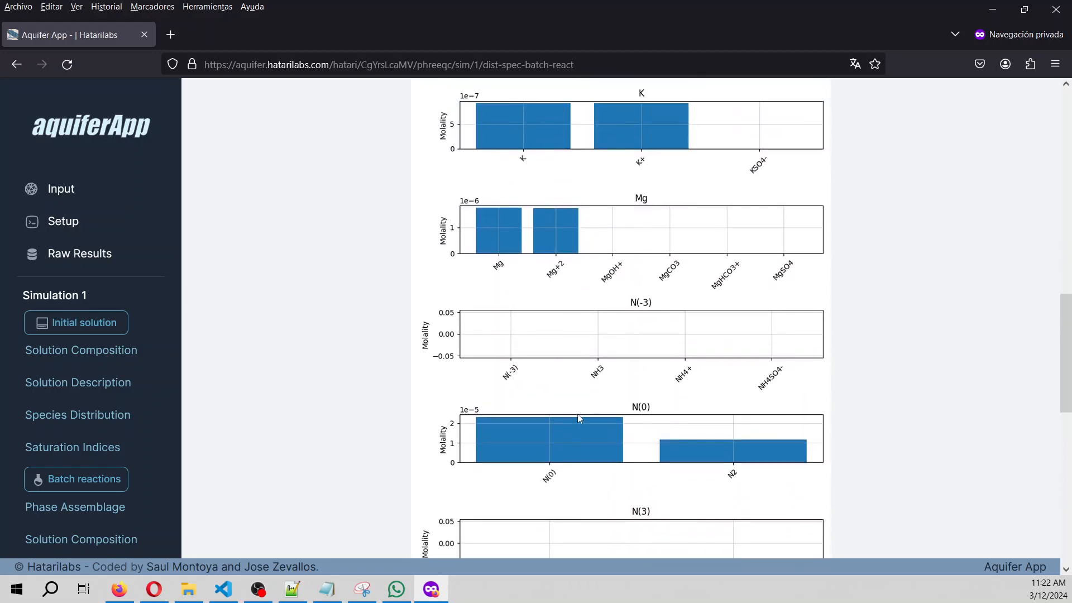
scroll(578, 417, up, 7)
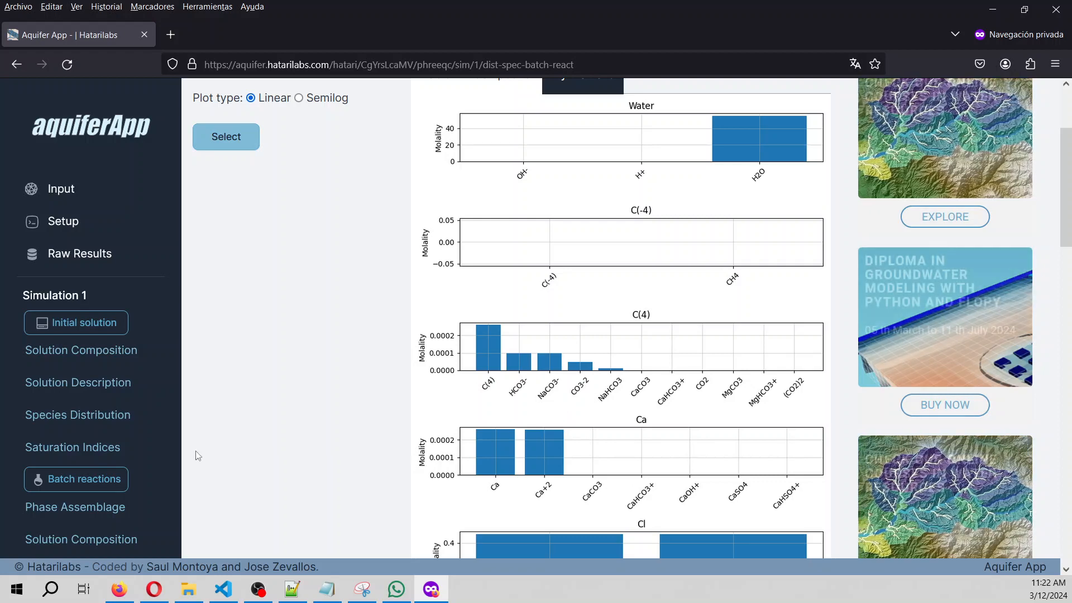
scroll(323, 328, up, 3)
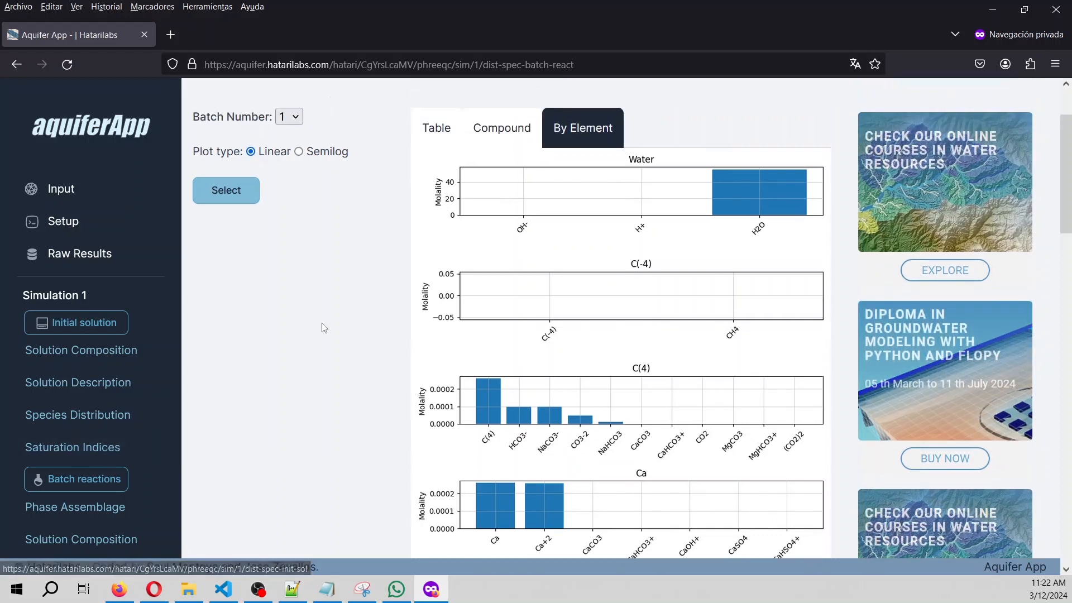
Load batch 4's by-element species charts, with Cl near 2 and Ca near 0.001 molality.
click(289, 211)
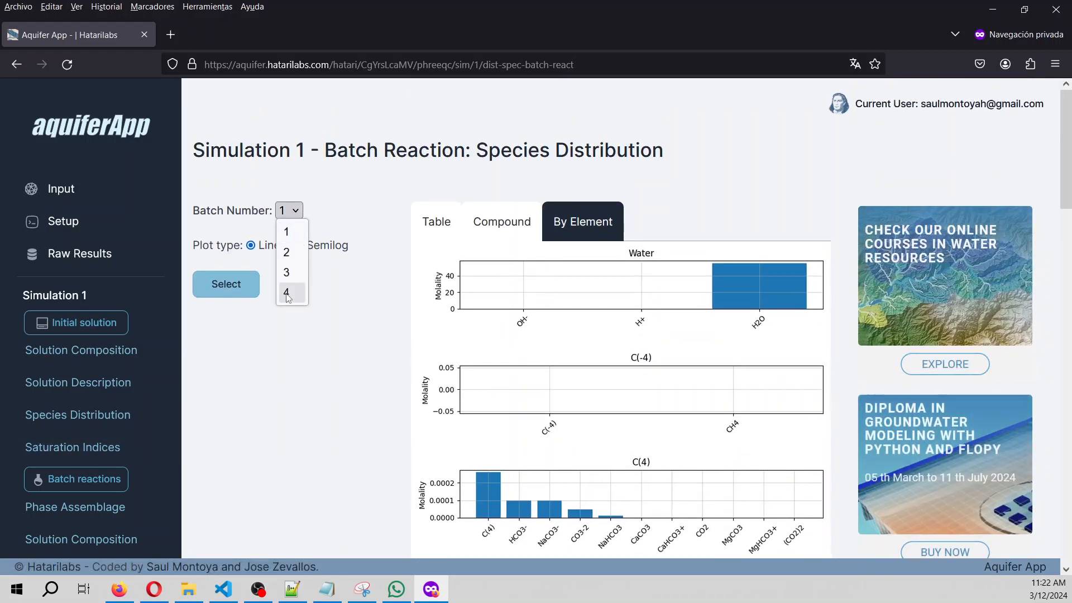
click(286, 294)
click(226, 285)
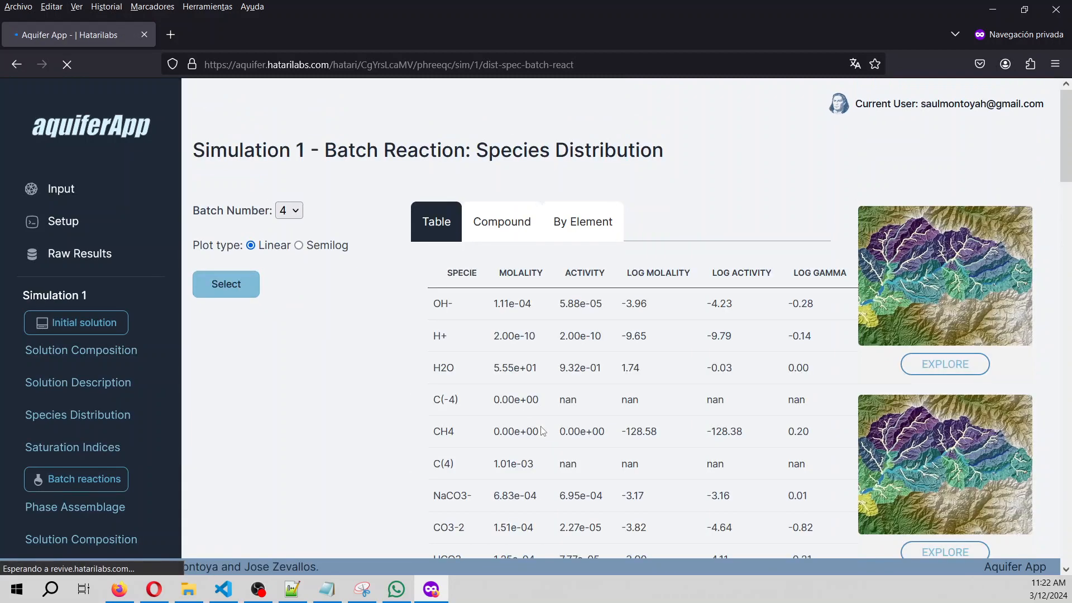
scroll(581, 136, down, 1)
click(581, 142)
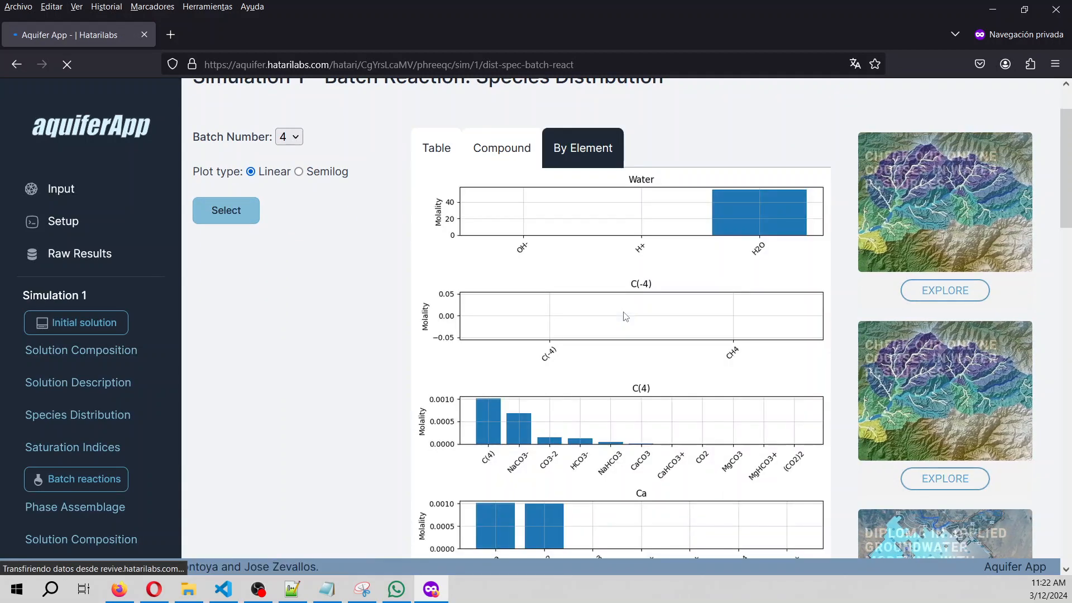
scroll(623, 315, down, 2)
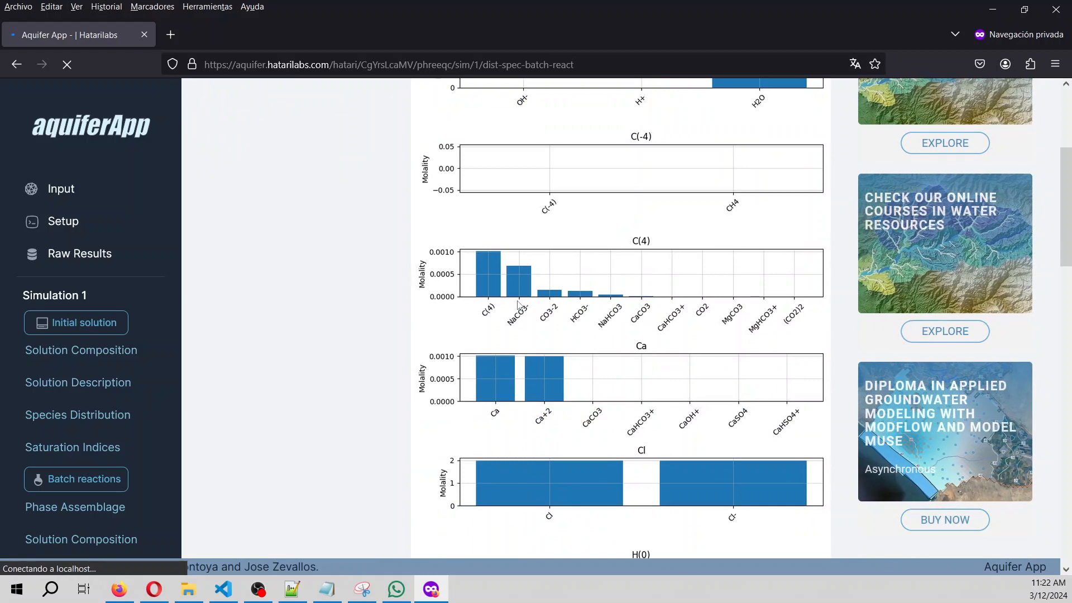
scroll(577, 315, up, 2)
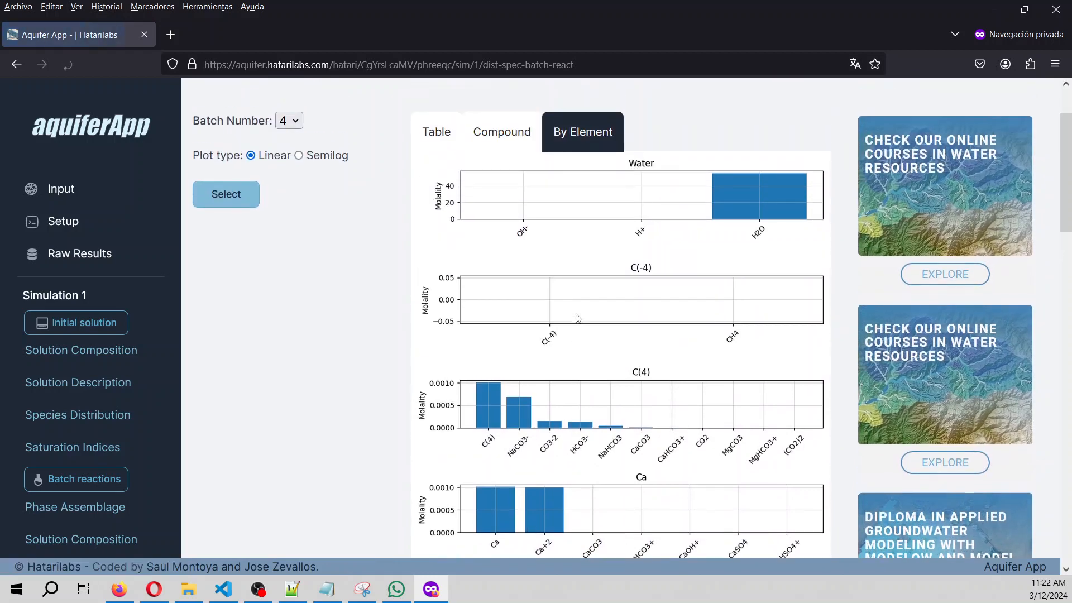
scroll(576, 315, down, 4)
scroll(33, 368, down, 2)
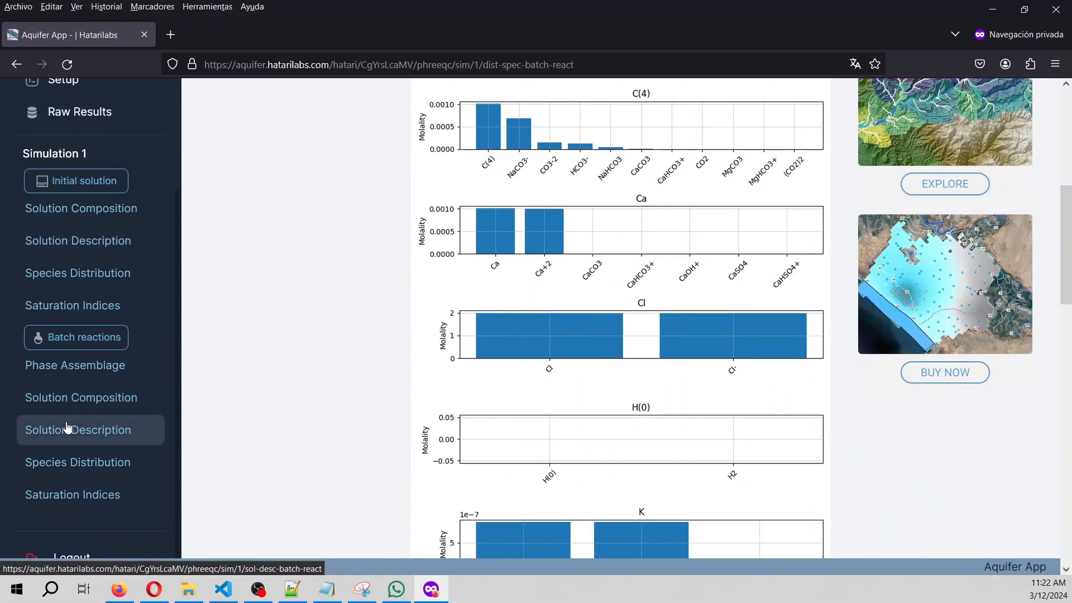
Load the batch reaction saturation indices for batch 1 and select gypsum's SI of -5.35.
click(83, 495)
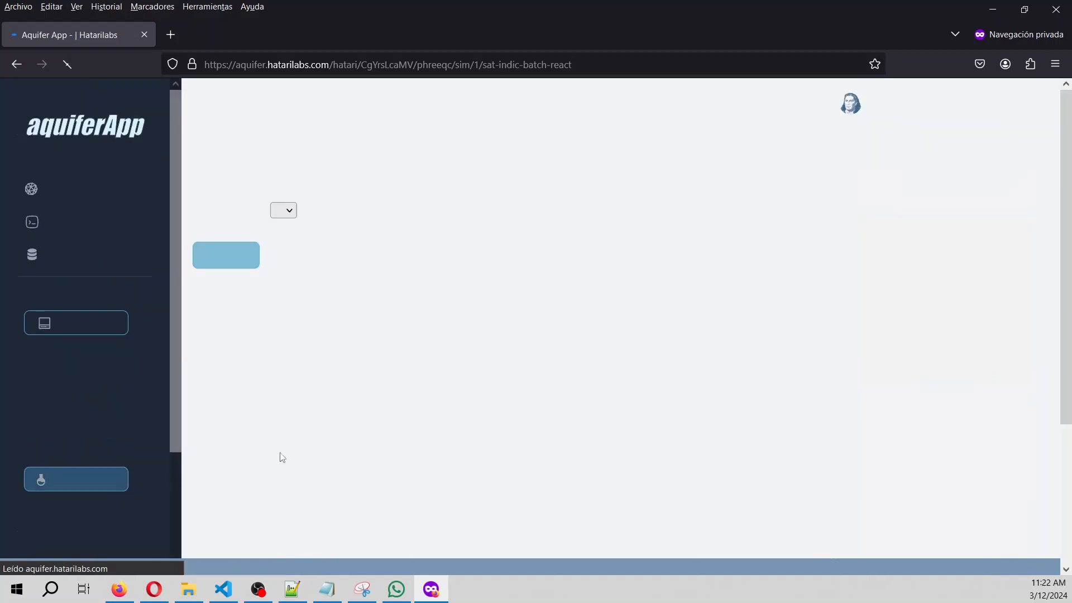
click(223, 254)
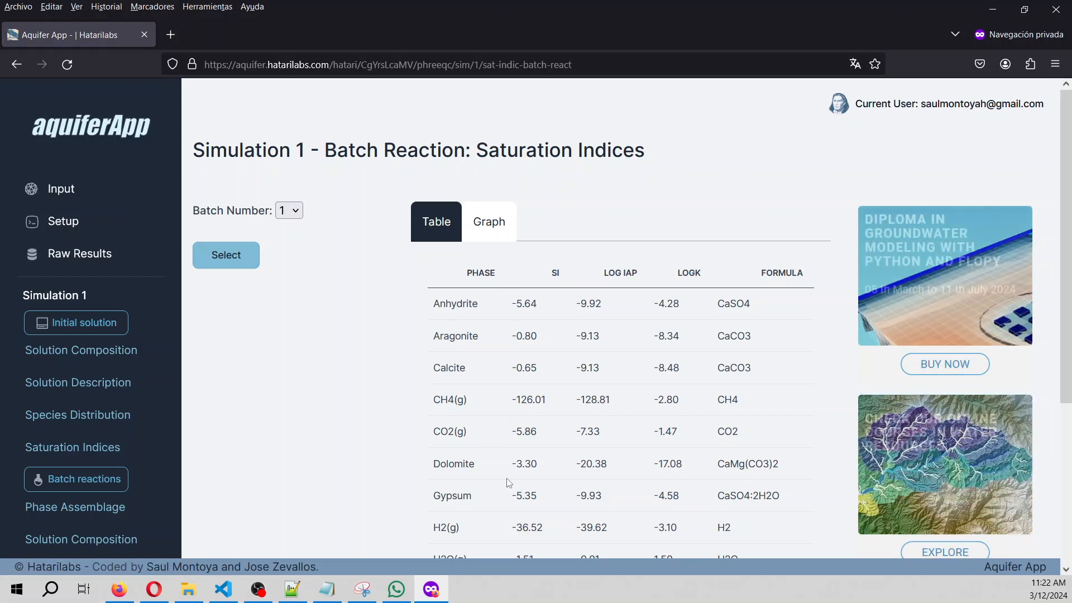
scroll(509, 483, down, 2)
double_click(540, 416)
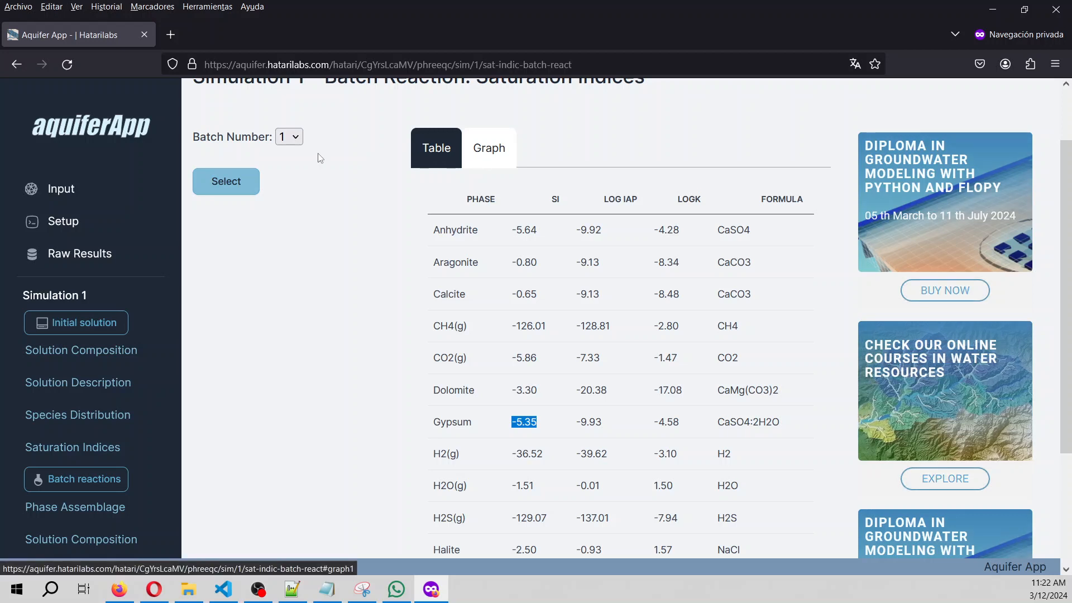
Switch to batch 4 and select gypsum's SI of -5.23, with calcite at 0.30.
click(298, 139)
click(293, 219)
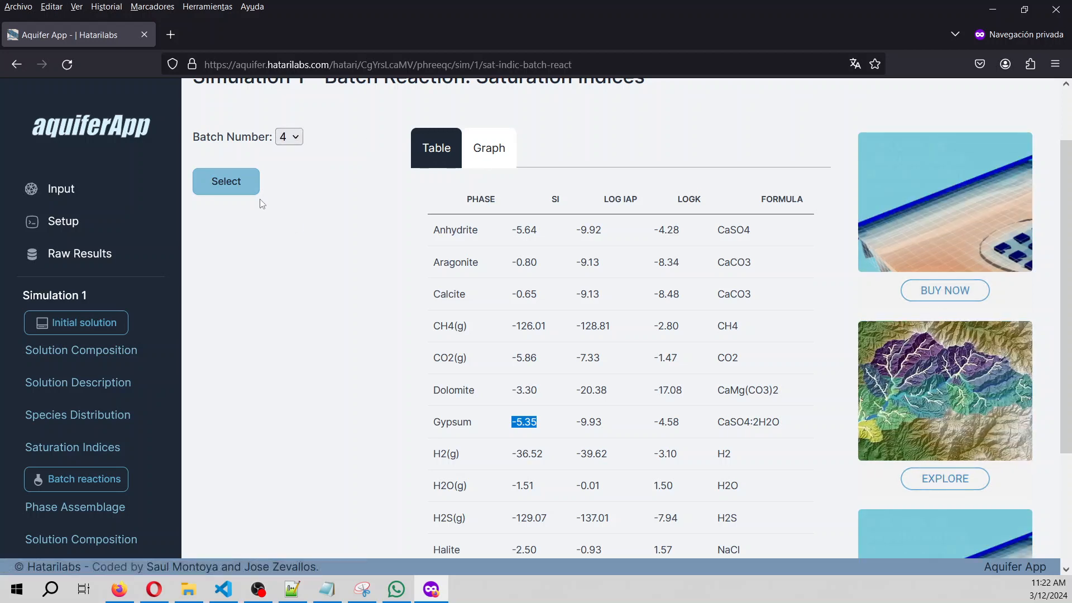
click(228, 185)
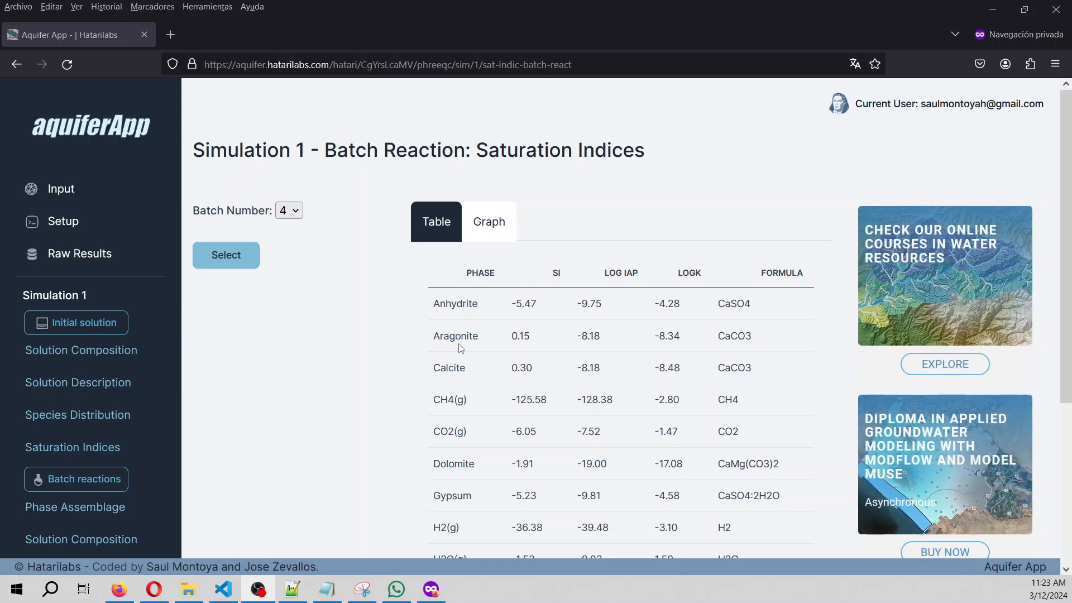
scroll(491, 374, down, 3)
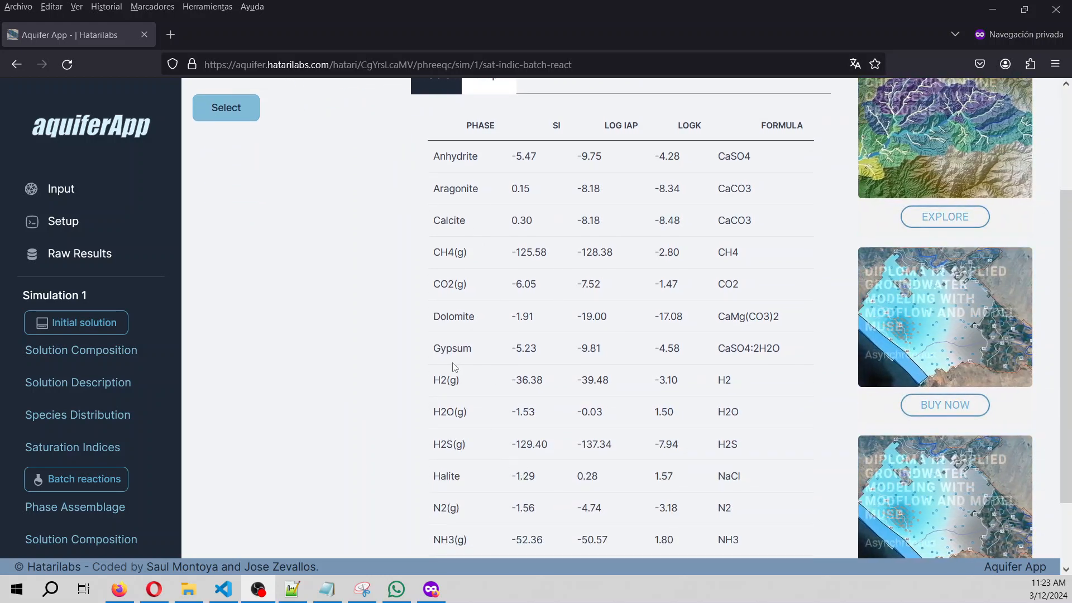
drag(504, 356, 545, 351)
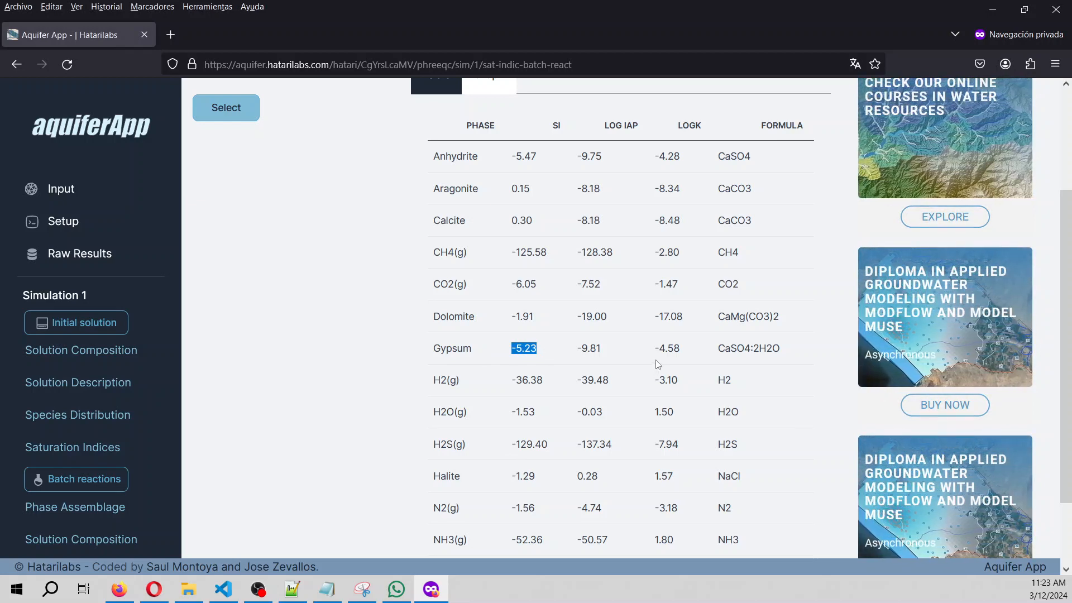
scroll(658, 364, up, 3)
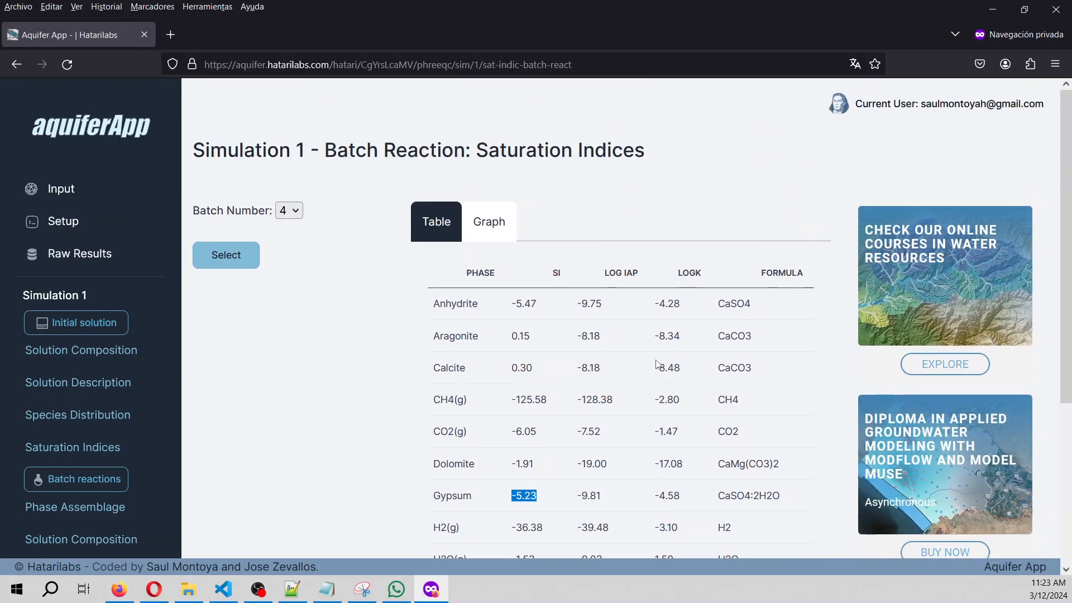
click(260, 590)
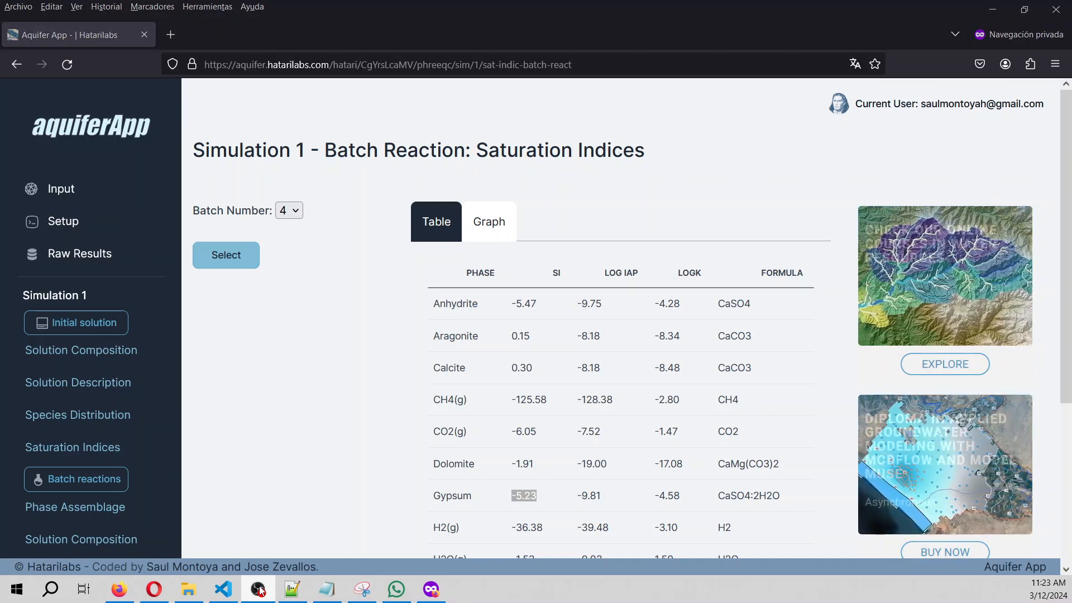
Go to shop.hatarilabs.com in a new private Firefox tab.
click(170, 34)
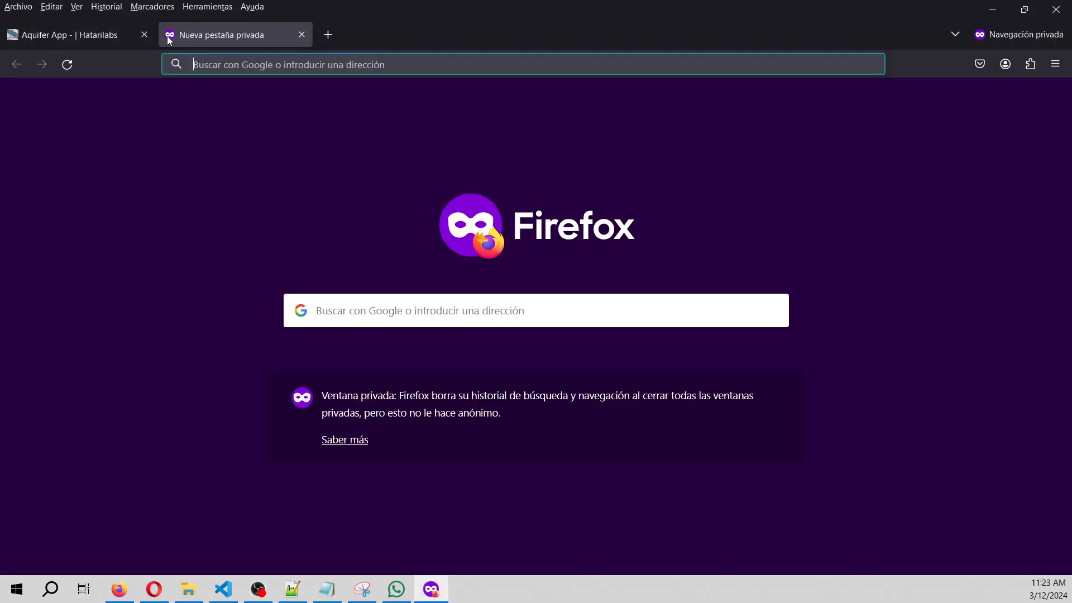
text(sho)
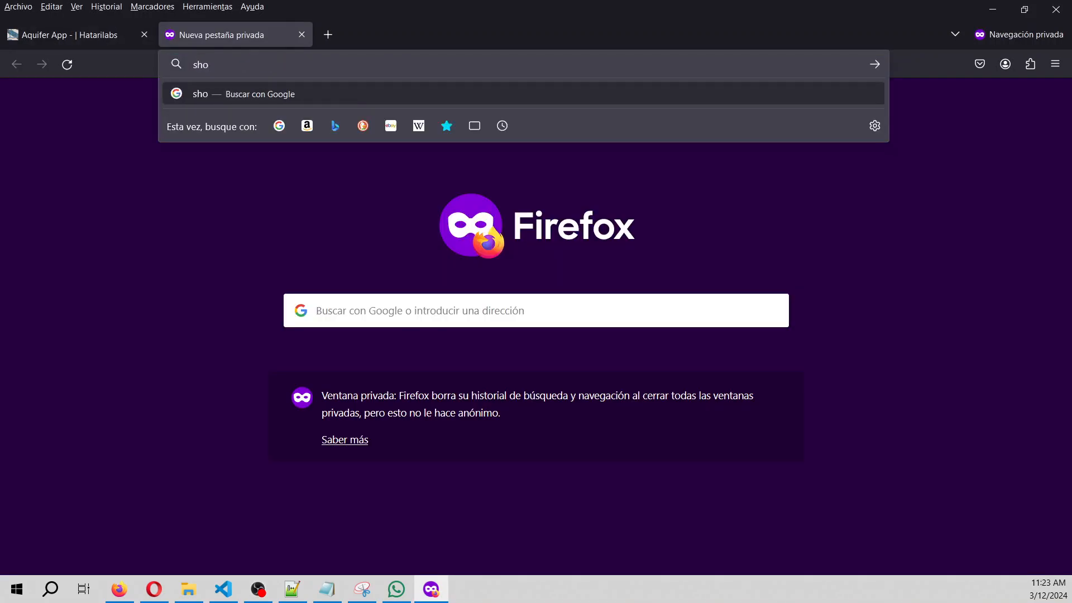
text(p.hatarilbas.)
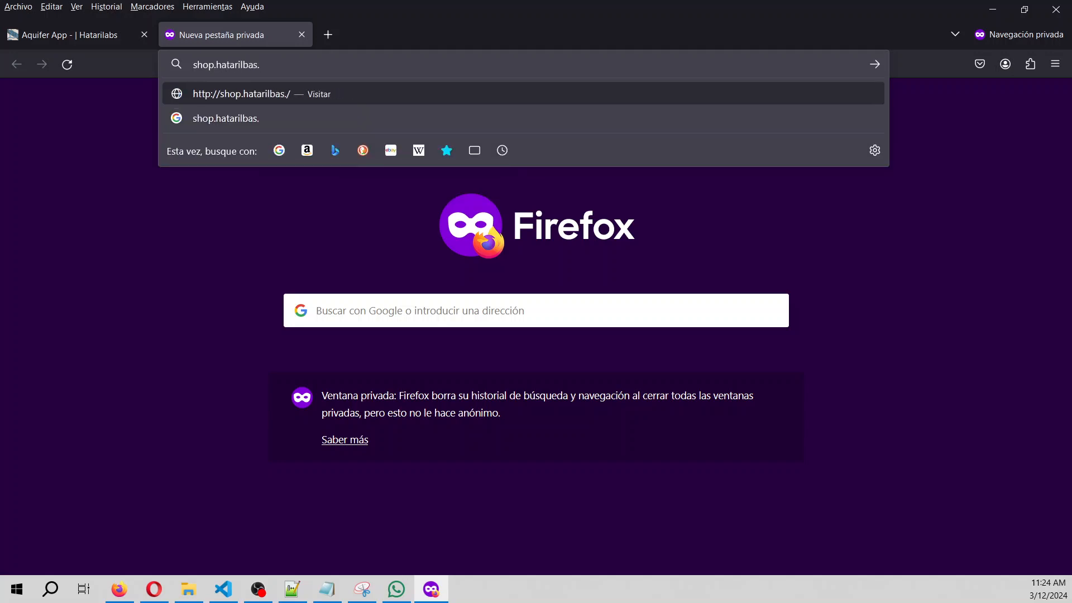
key(BackSpace)
key(BackSpace)
key(BackSpace)
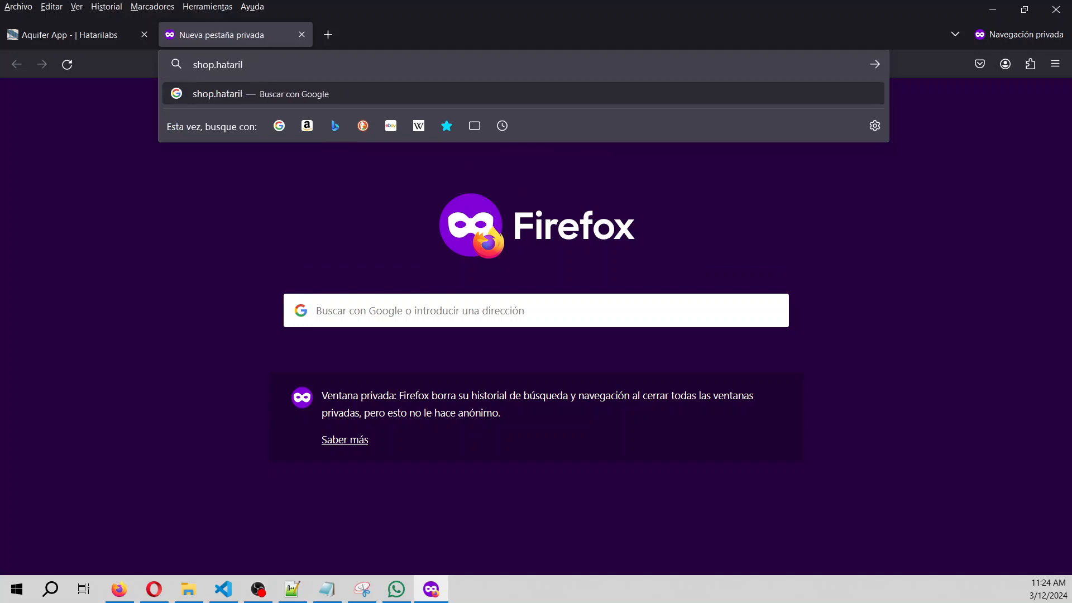
text(abs.com)
key(Return)
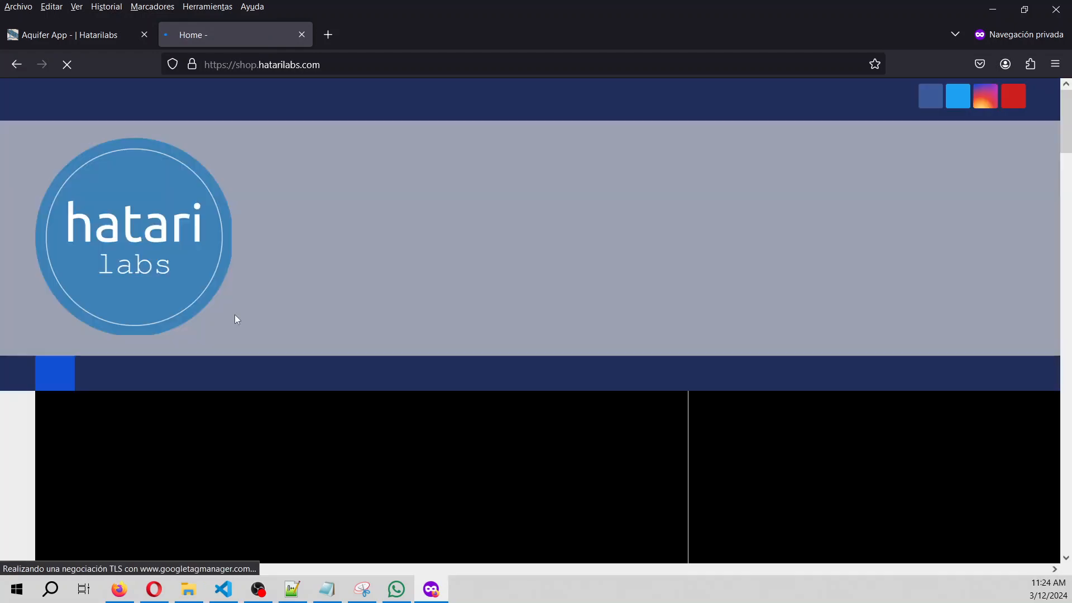
Scroll through the Diplomas catalog's 3 diplomas.
scroll(236, 319, down, 5)
scroll(188, 260, up, 2)
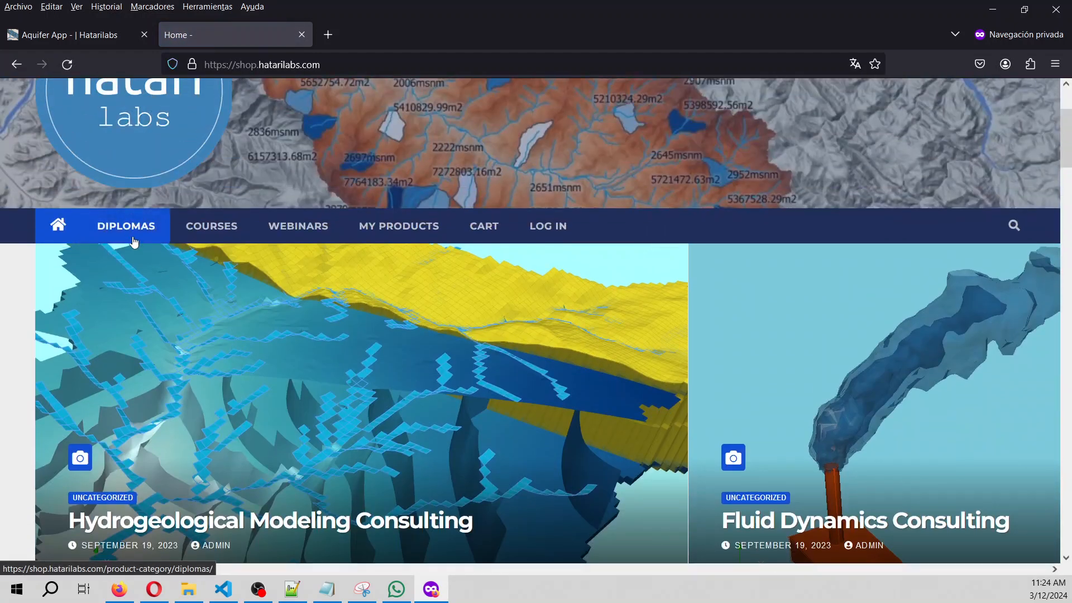
scroll(366, 339, down, 10)
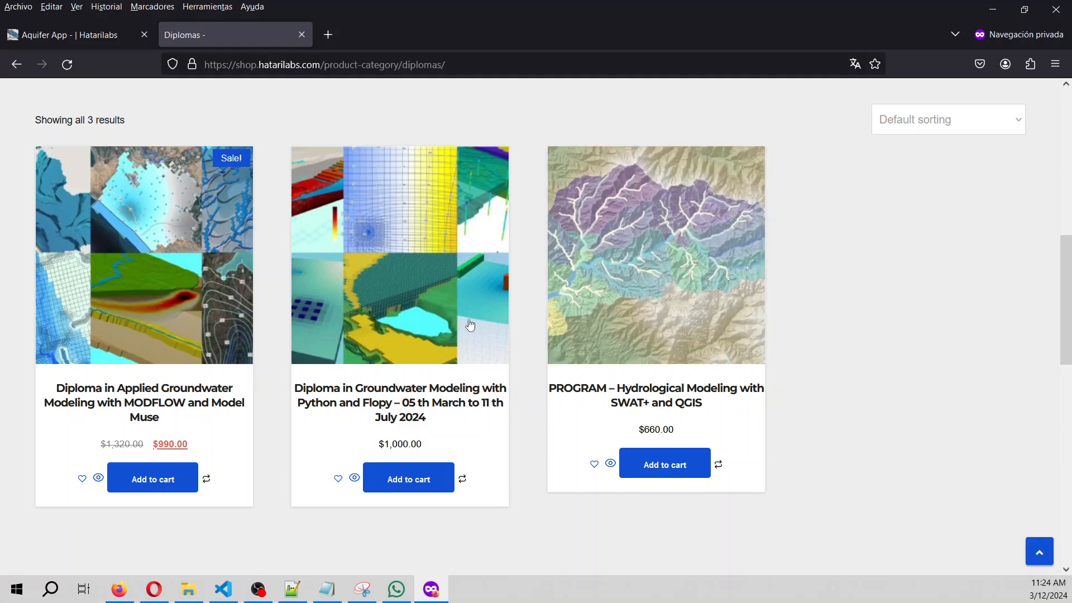
scroll(437, 447, up, 1)
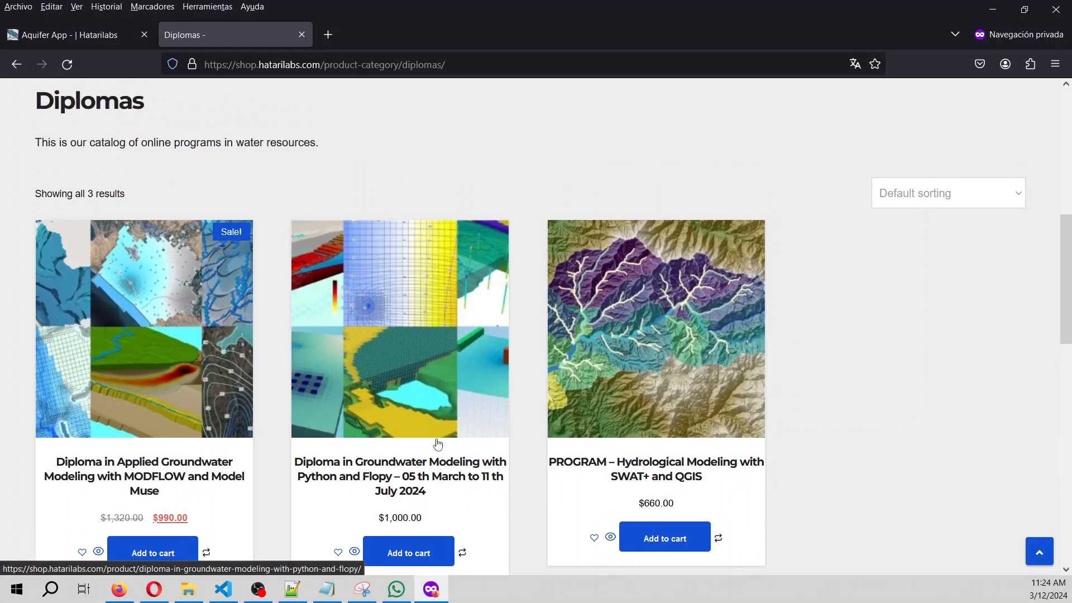
scroll(437, 445, up, 5)
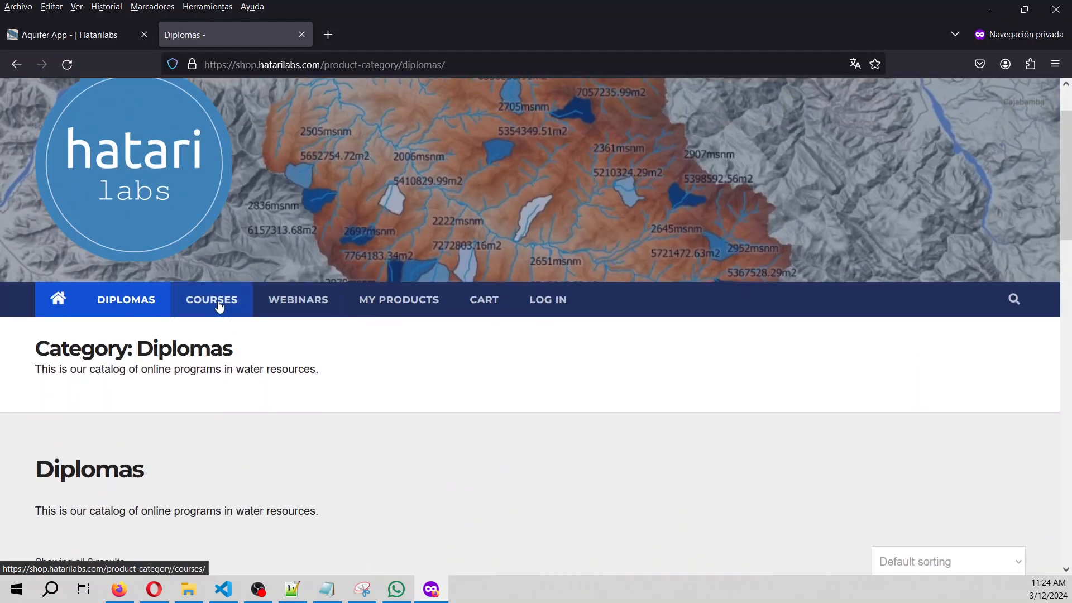
Browse the 8 Courses, then bring up the Webinars category listing 15 webinars.
click(219, 304)
scroll(471, 344, down, 4)
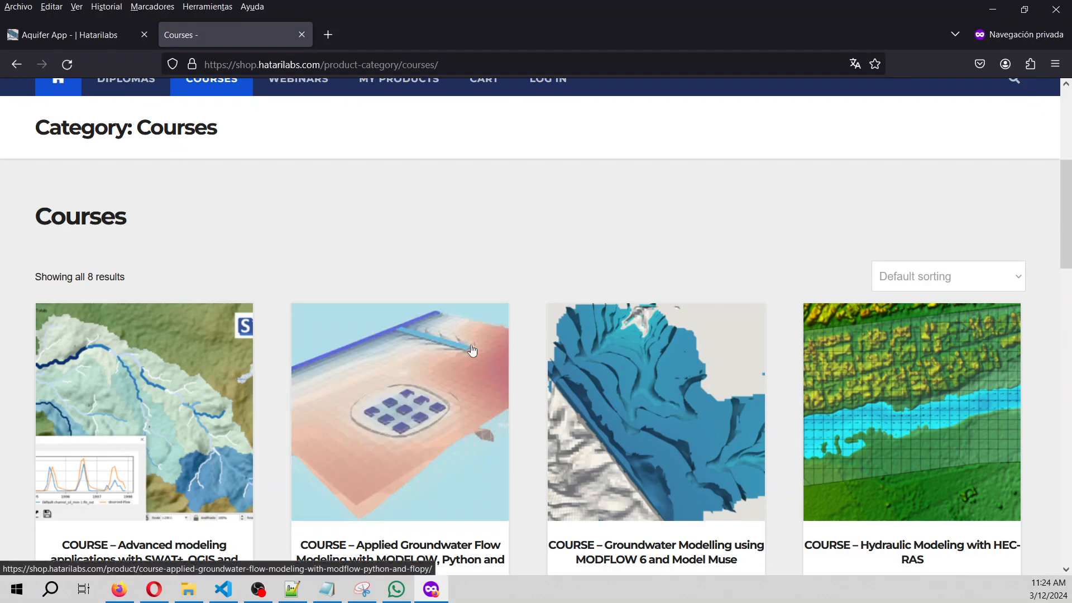
scroll(470, 345, up, 2)
click(306, 229)
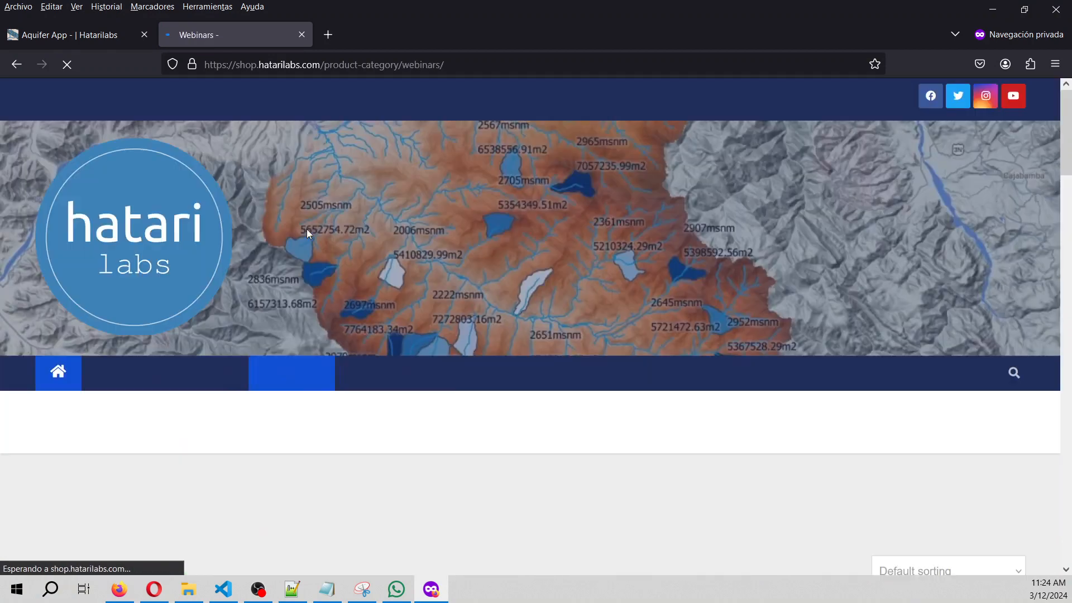
scroll(435, 286, down, 5)
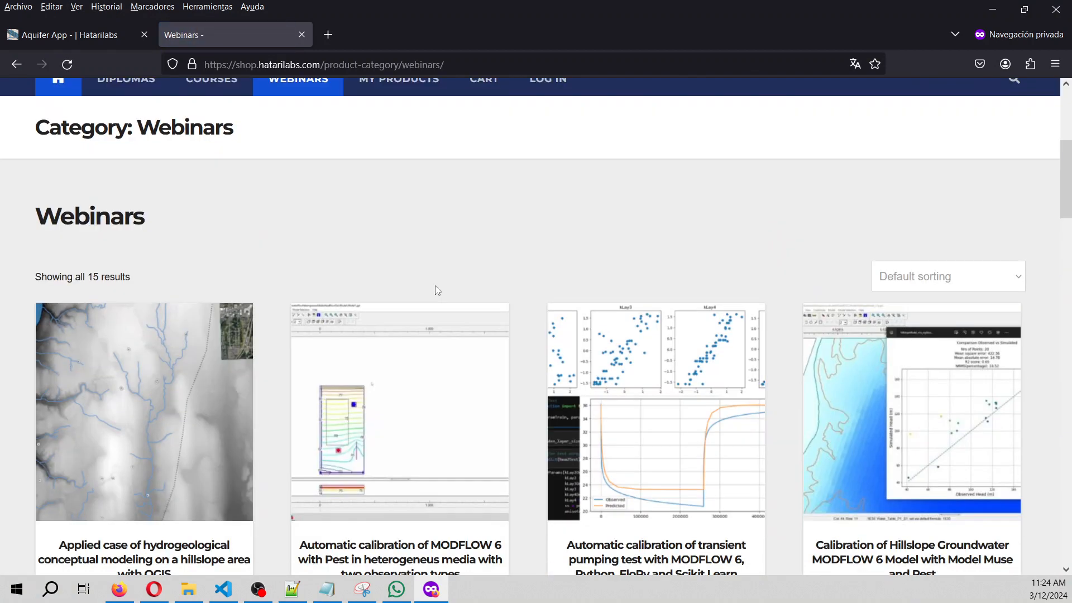
scroll(437, 290, up, 3)
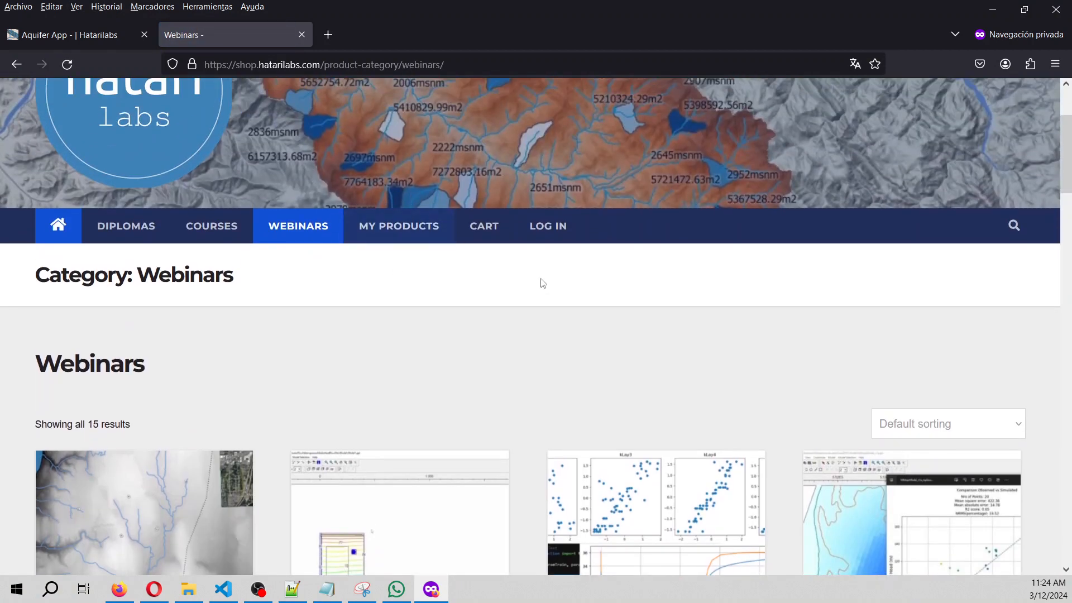